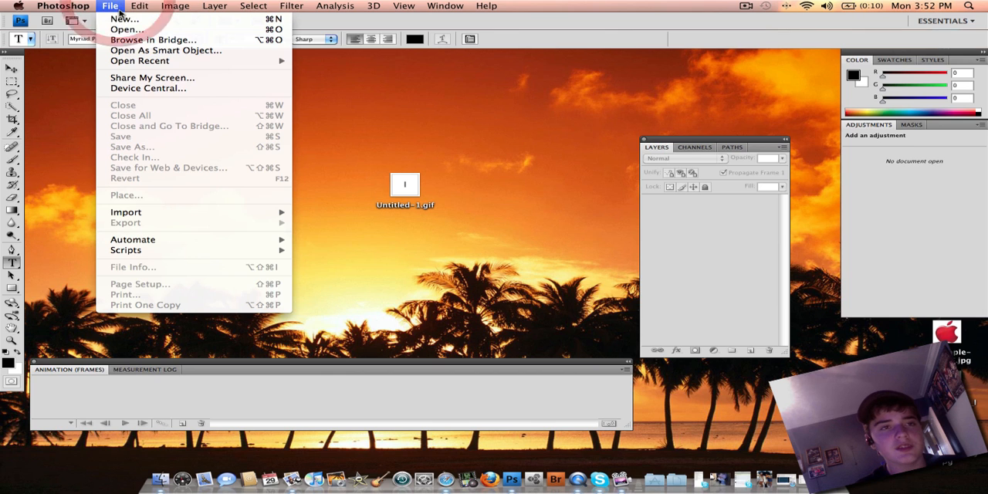
- Create a new document 400 pixels wide and 400 pixels high
{"action": "left_click", "coordinate": [118, 19]}
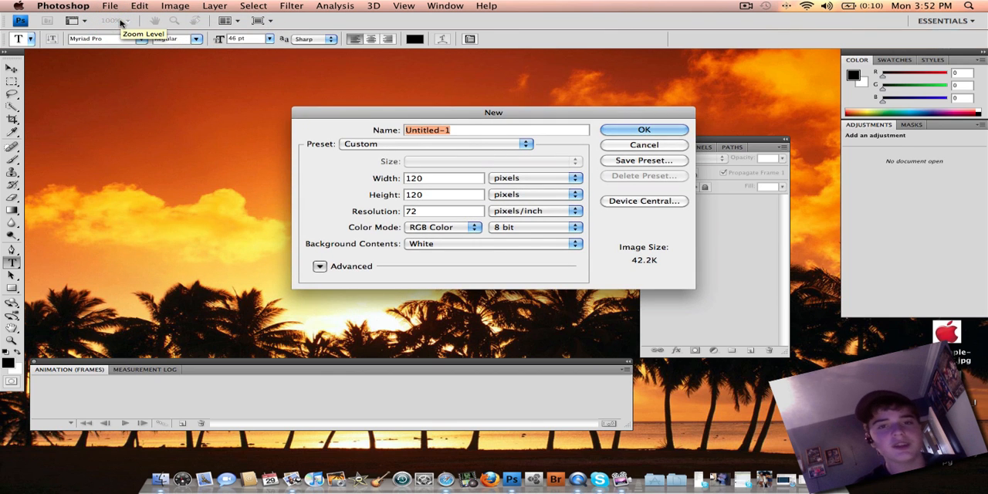
{"action": "left_click", "coordinate": [447, 178]}
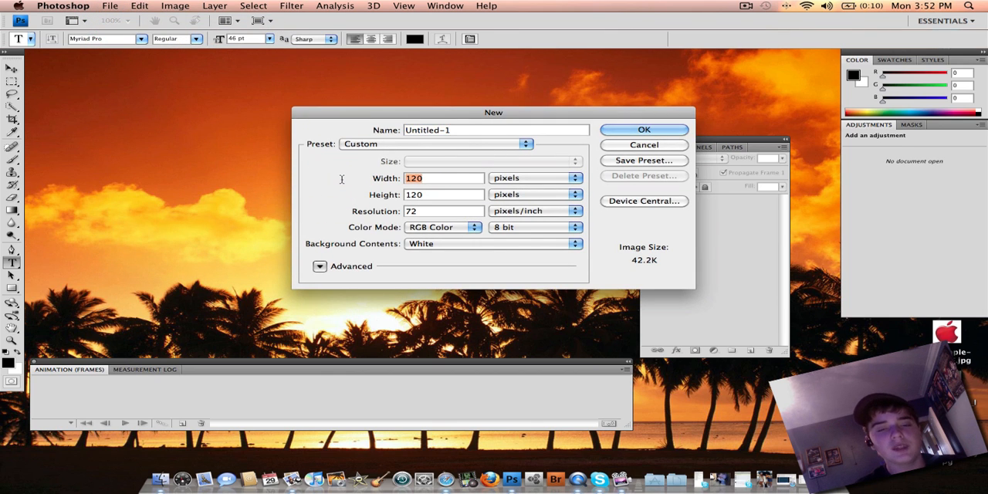
{"action": "type", "text": "400"}
{"action": "key", "text": "Tab"}
{"action": "type", "text": "400"}
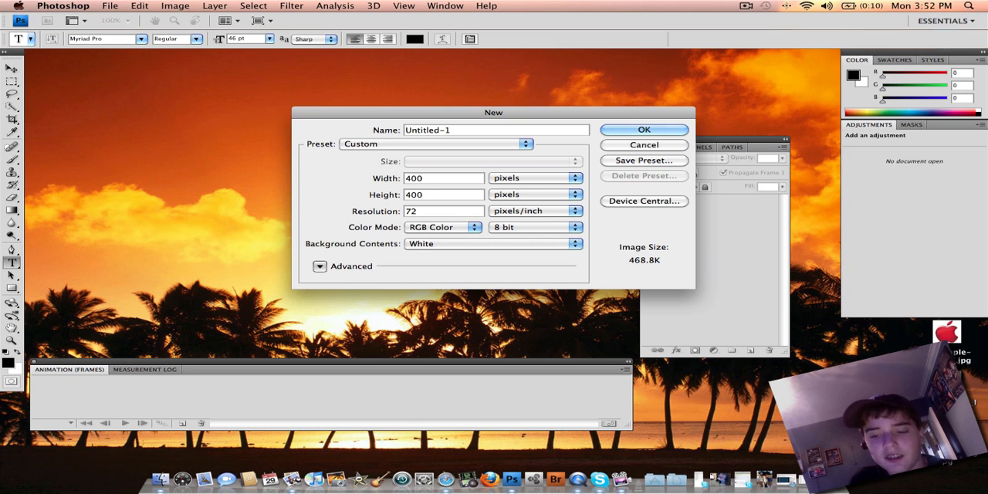
{"action": "left_click", "coordinate": [632, 127]}
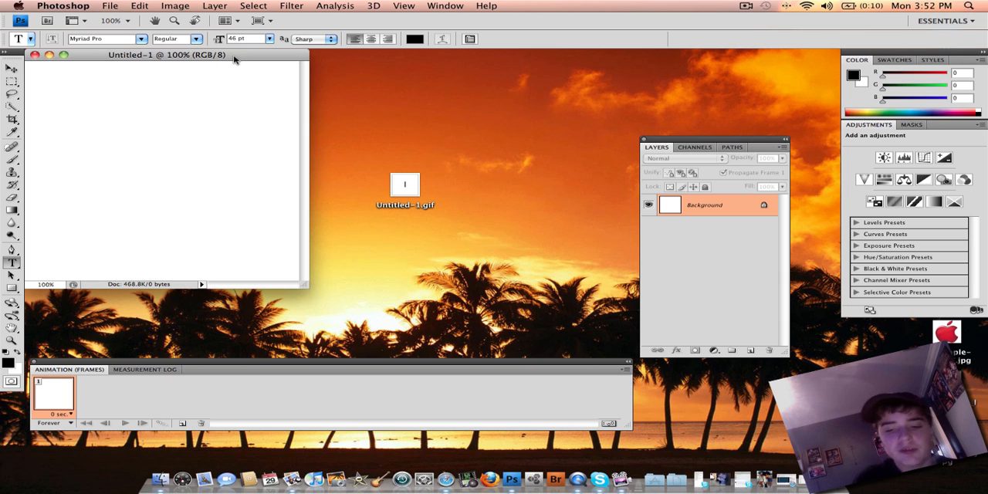
- Enlarge the document window until the whole canvas shows and move it clear of the Layers and Animation panels
{"action": "left_click_drag", "start_coordinate": [233, 59], "coordinate": [471, 69]}
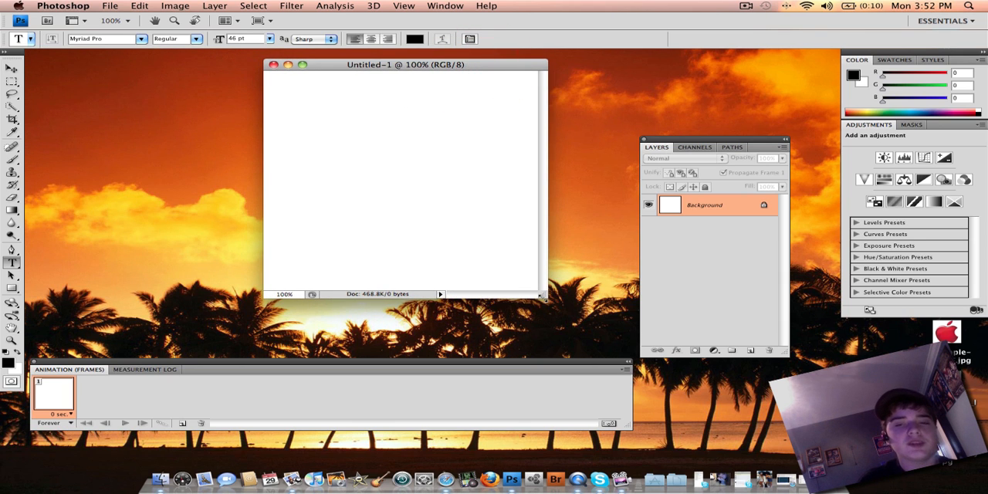
{"action": "left_click_drag", "start_coordinate": [544, 296], "coordinate": [596, 339]}
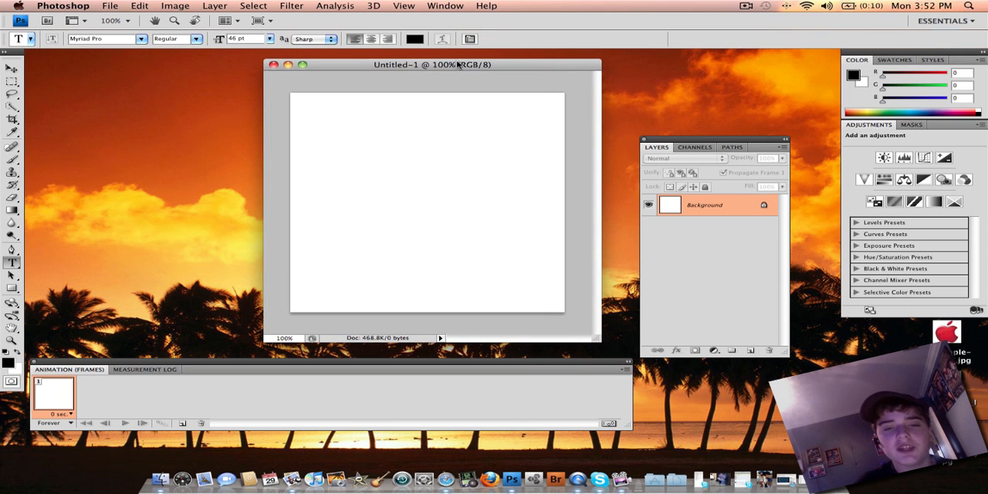
{"action": "left_click_drag", "start_coordinate": [457, 64], "coordinate": [433, 55]}
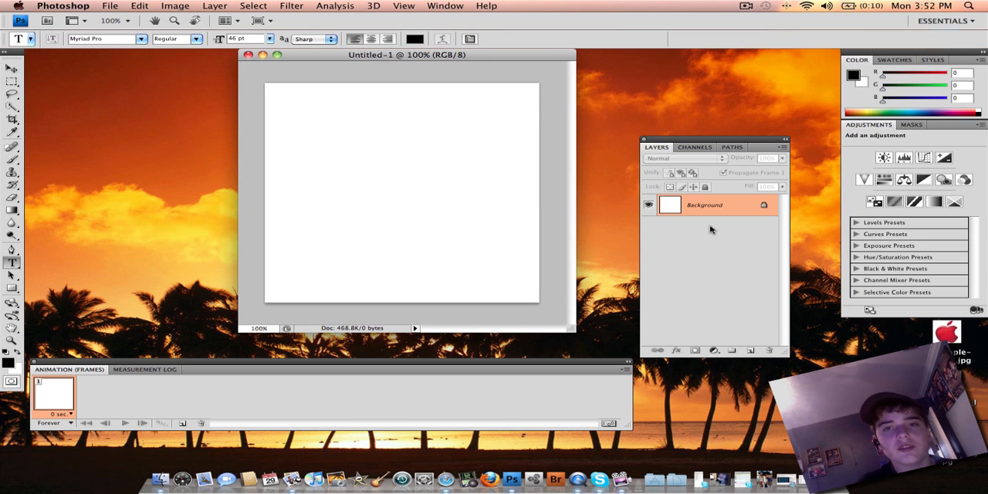
{"action": "left_click", "coordinate": [293, 153]}
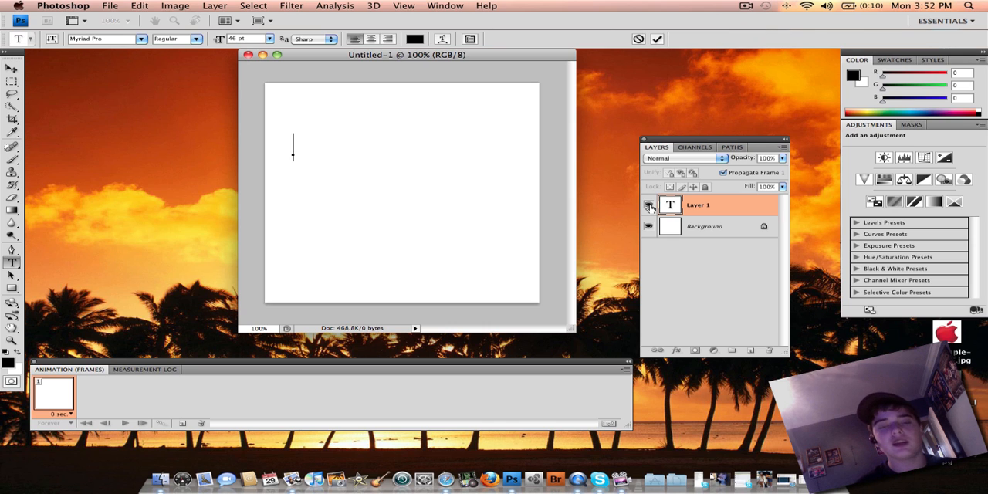
{"action": "left_click_drag", "start_coordinate": [706, 206], "coordinate": [769, 351]}
{"action": "left_click", "coordinate": [454, 5]}
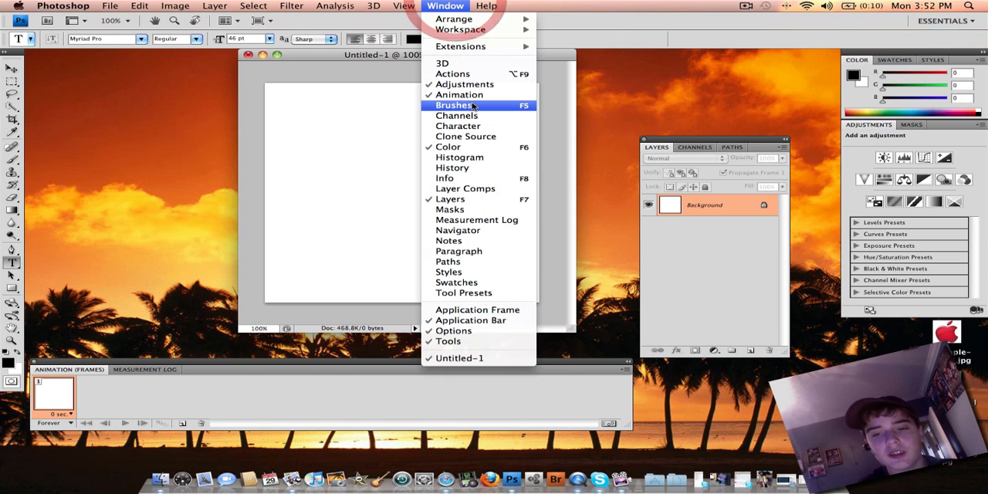
{"action": "left_click", "coordinate": [80, 309]}
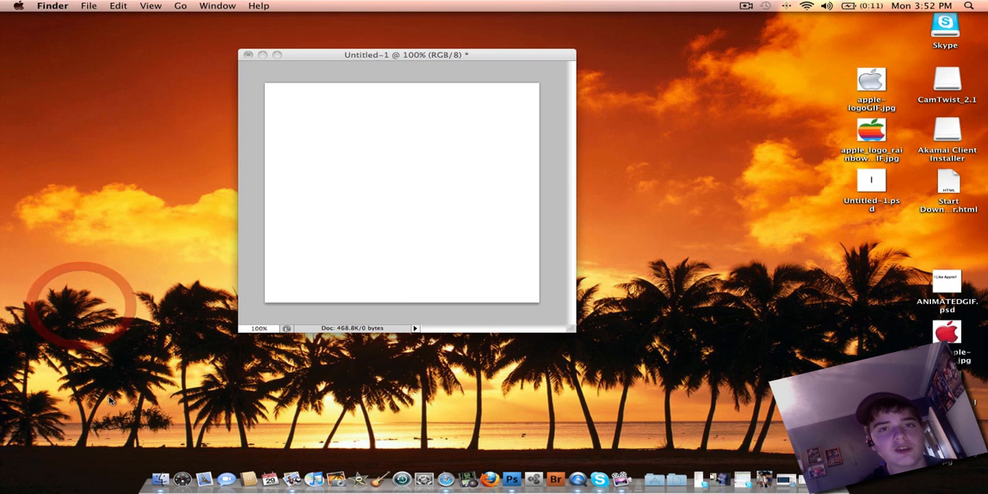
{"action": "left_click", "coordinate": [277, 199]}
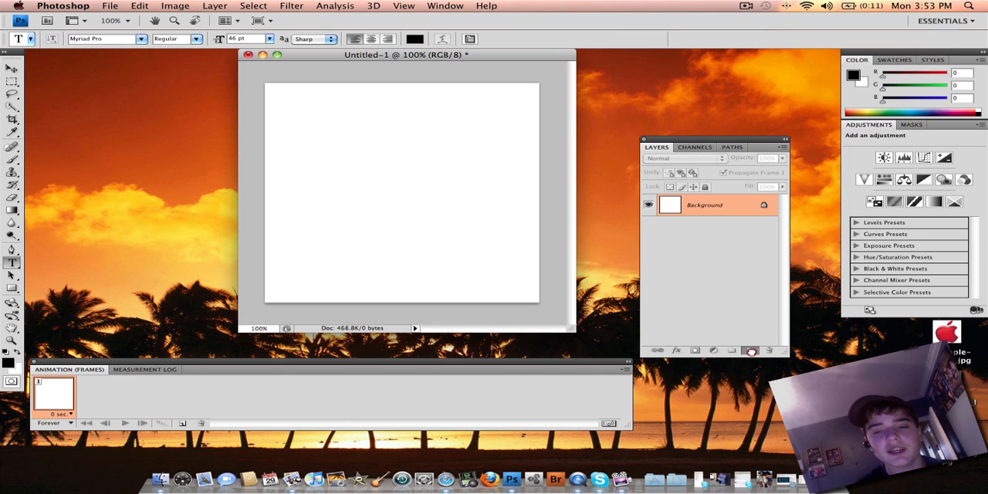
- Duplicate the Background layer and add the text "A" in the upper-left part of the canvas
{"action": "left_click_drag", "start_coordinate": [749, 352], "coordinate": [750, 352]}
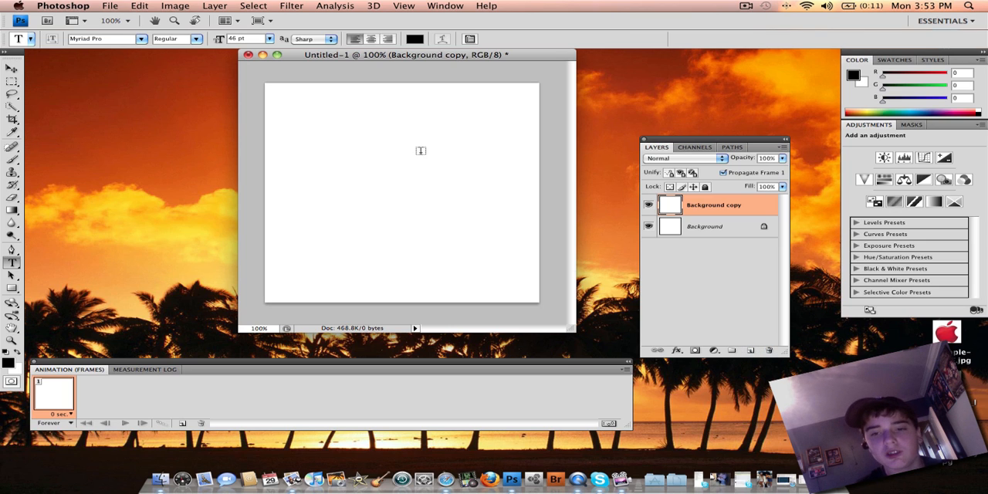
{"action": "left_click", "coordinate": [276, 149]}
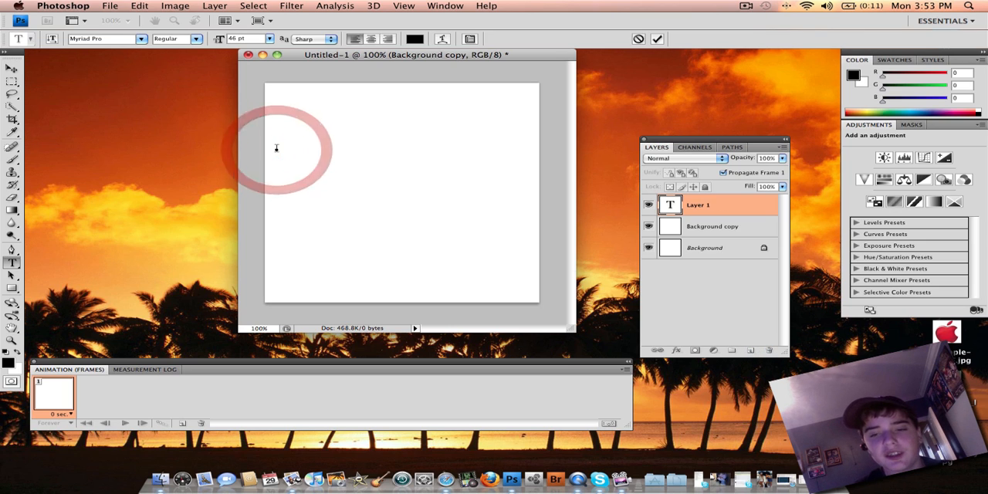
{"action": "type", "text": "A"}
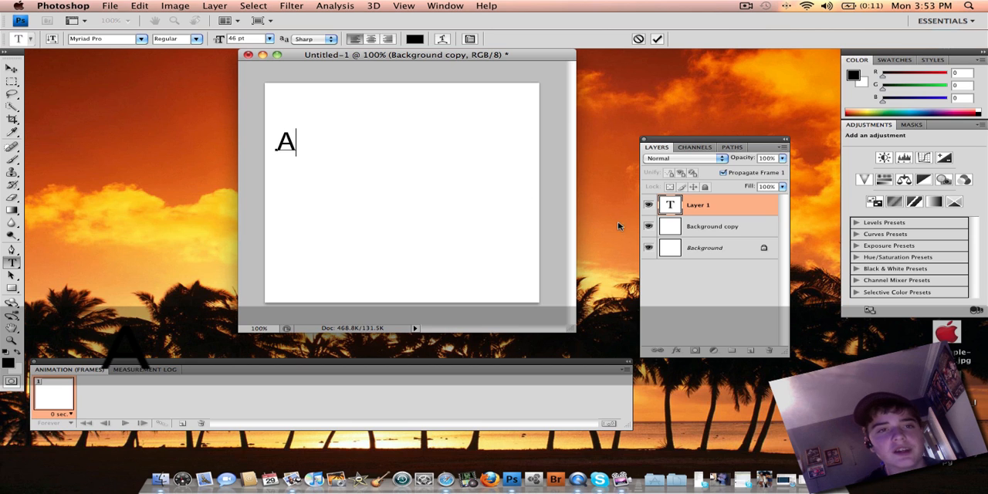
- Build the next two letter stages as duplicates of the preceding text layer, reading "Ap" and "App"
{"action": "left_click_drag", "start_coordinate": [714, 208], "coordinate": [750, 350]}
{"action": "left_click", "coordinate": [300, 151]}
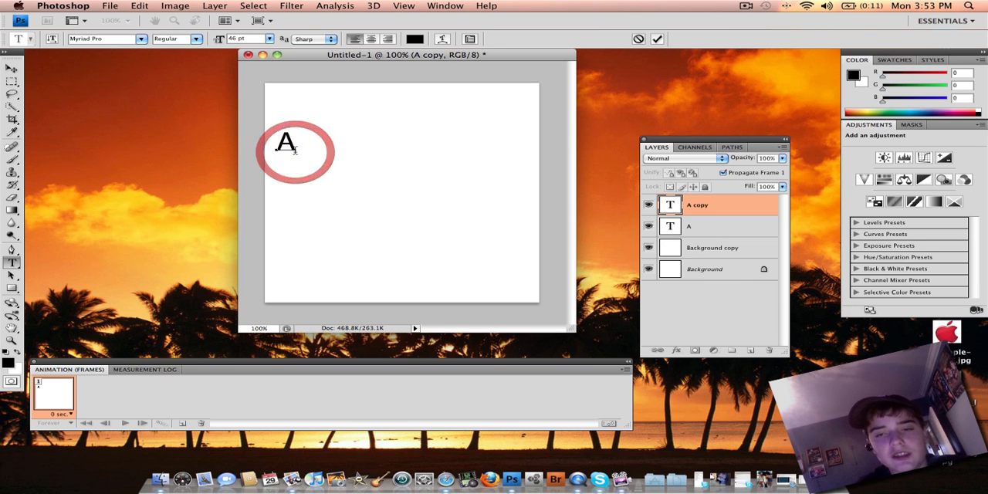
{"action": "type", "text": "p"}
{"action": "left_click_drag", "start_coordinate": [777, 209], "coordinate": [751, 350]}
{"action": "left_click", "coordinate": [309, 147]}
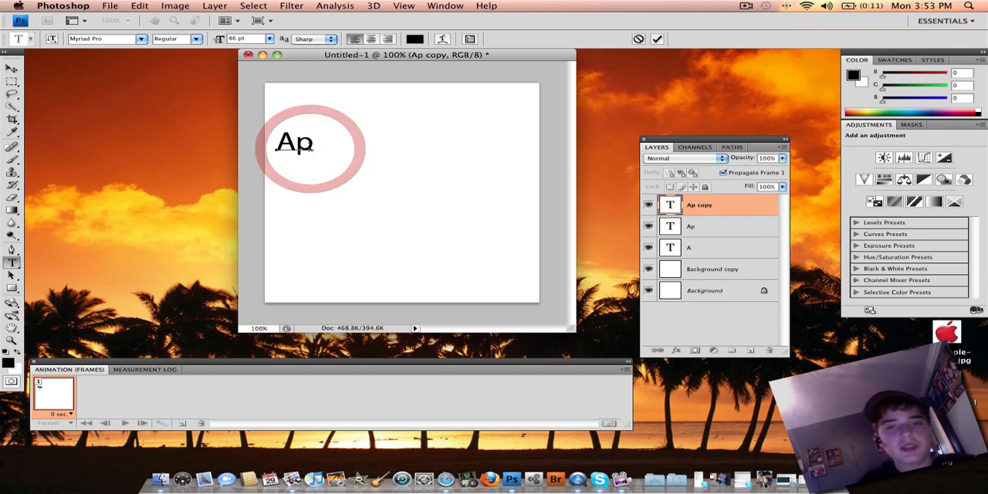
{"action": "type", "text": "p"}
- Duplicate the "App" text layer and extend the copy's text to "Appl"
{"action": "left_click_drag", "start_coordinate": [734, 301], "coordinate": [751, 349]}
{"action": "left_click", "coordinate": [334, 148]}
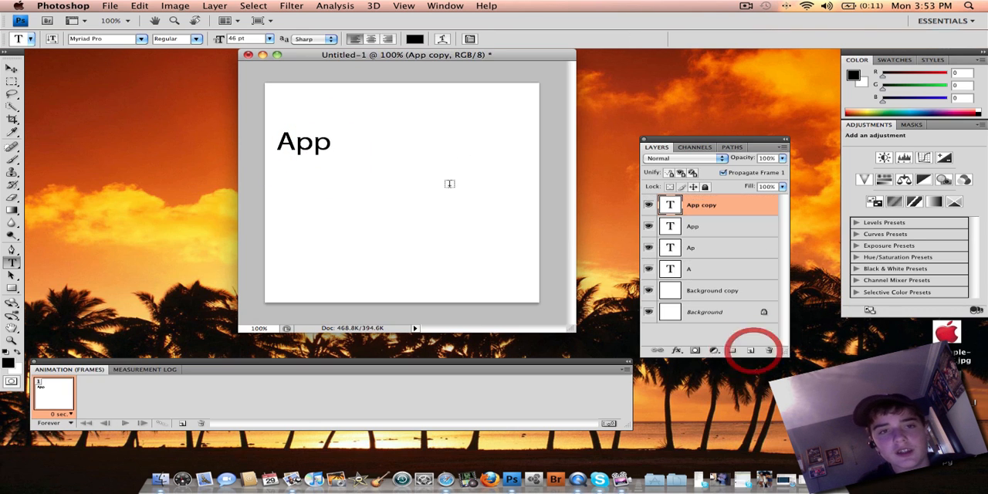
{"action": "left_click_drag", "start_coordinate": [715, 208], "coordinate": [770, 350]}
{"action": "left_click", "coordinate": [329, 145]}
{"action": "type", "text": "l"}
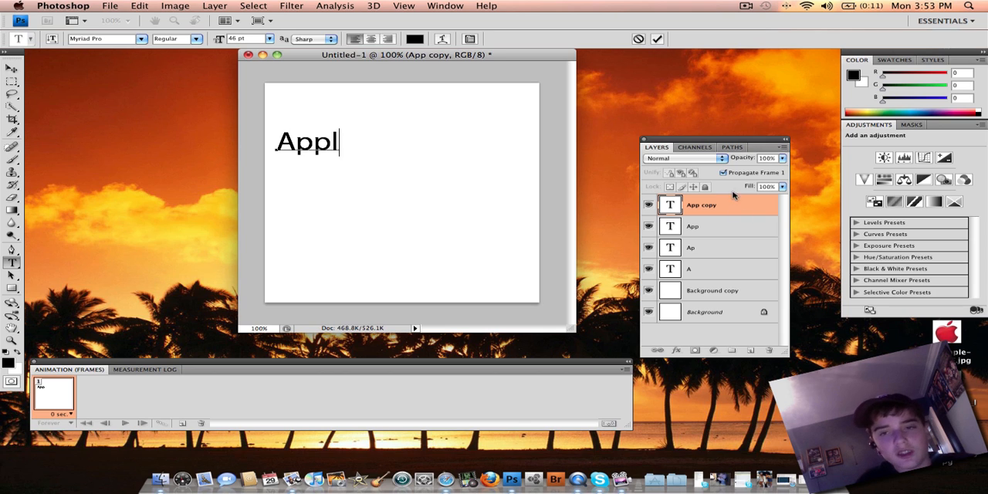
- Duplicate the "Appl" layer, extend the copy's text to "Apple", and duplicate that finished word layer
{"action": "left_click_drag", "start_coordinate": [733, 203], "coordinate": [751, 350]}
{"action": "left_click", "coordinate": [340, 147]}
{"action": "left_click_drag", "start_coordinate": [716, 206], "coordinate": [771, 351]}
{"action": "left_click", "coordinate": [339, 146]}
{"action": "type", "text": "e"}
{"action": "left_click_drag", "start_coordinate": [734, 202], "coordinate": [751, 350]}
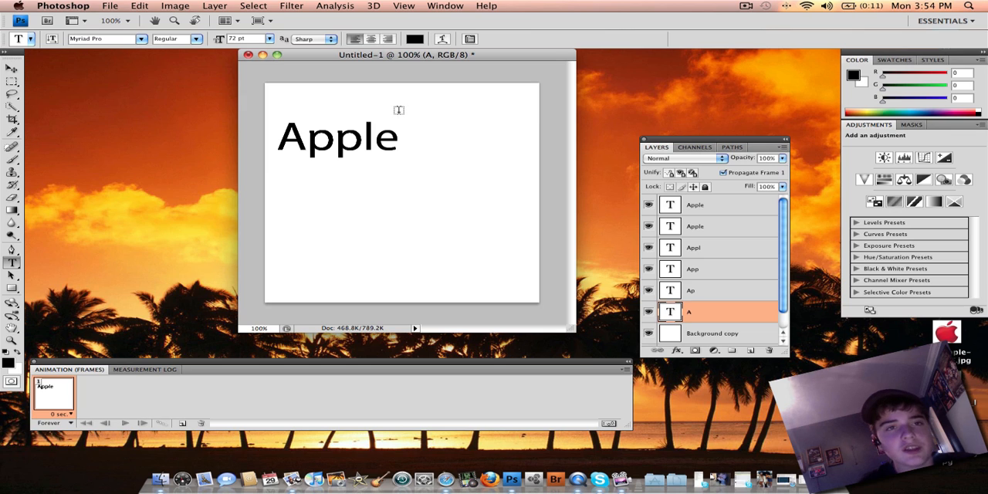
- Hide all the text layers from "Apple" down to "A" beneath the top "Apple" copy
{"action": "left_click", "coordinate": [300, 145]}
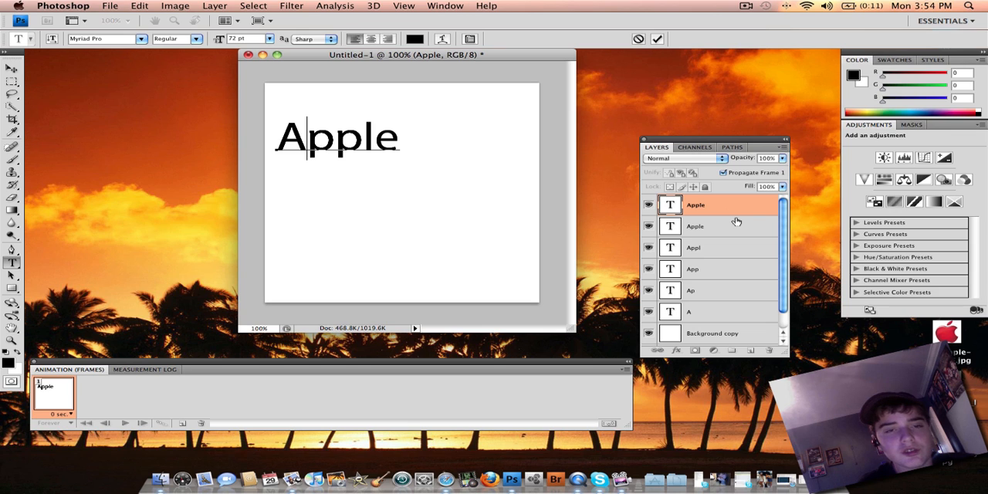
{"action": "left_click", "coordinate": [730, 209]}
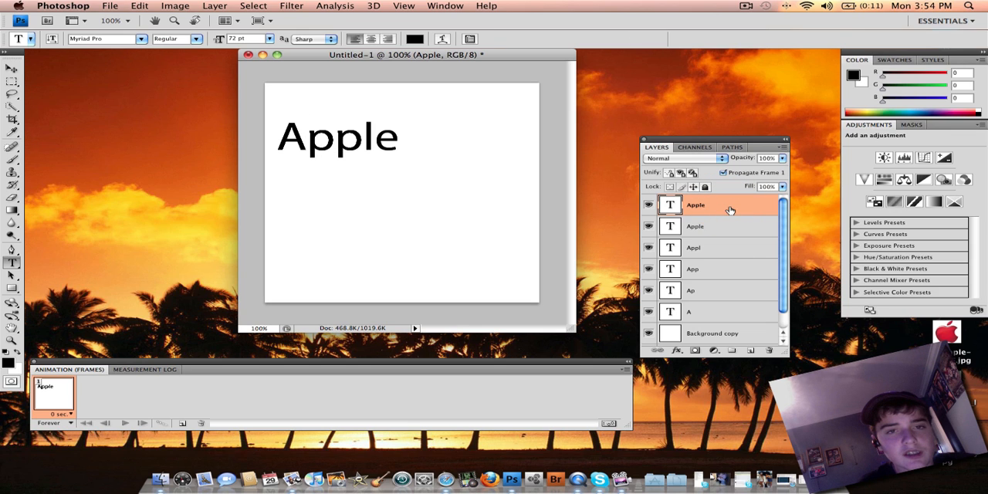
{"action": "left_click", "coordinate": [702, 224]}
{"action": "left_click", "coordinate": [648, 205]}
{"action": "left_click", "coordinate": [649, 205]}
{"action": "left_click", "coordinate": [648, 226]}
{"action": "left_click", "coordinate": [649, 248]}
{"action": "left_click", "coordinate": [648, 269]}
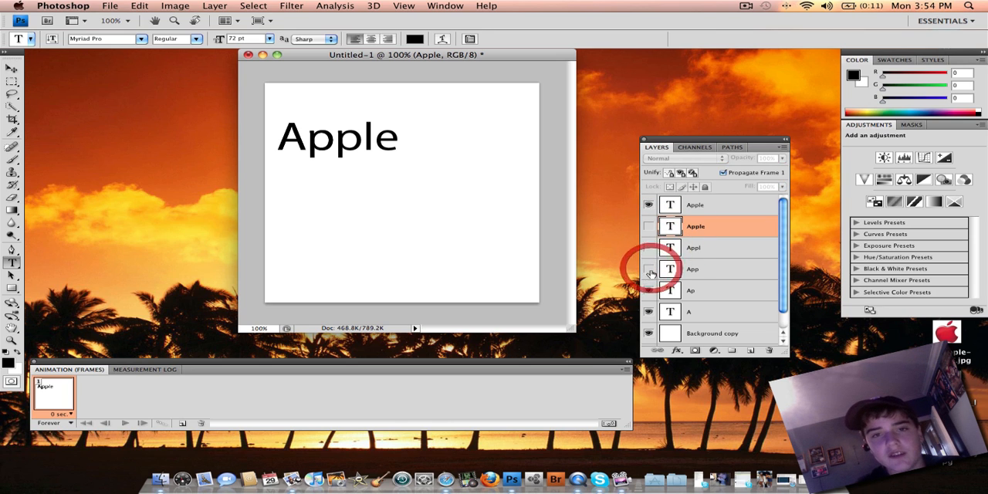
{"action": "left_click", "coordinate": [649, 290]}
{"action": "left_click", "coordinate": [649, 311]}
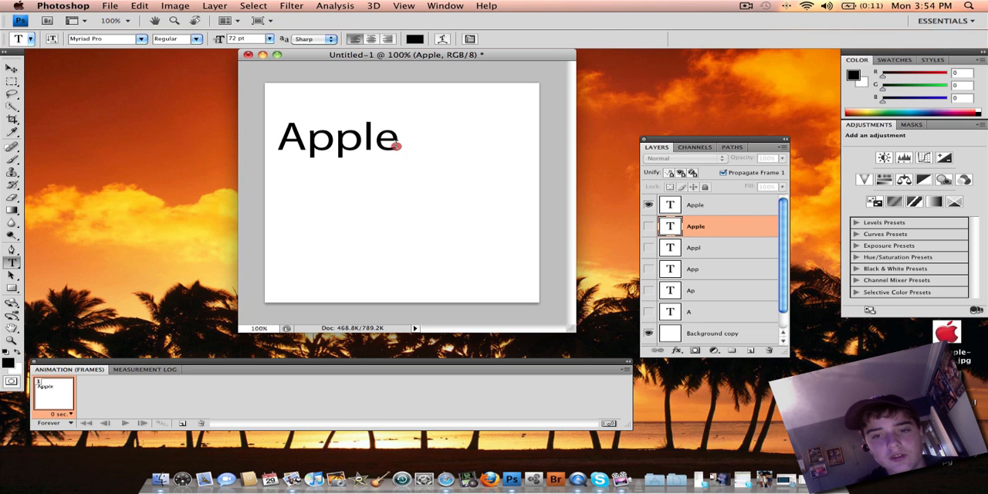
- Erase the visible "Apple" text on the top layer and enter "I" near the middle of the canvas instead
{"action": "left_click_drag", "start_coordinate": [397, 146], "coordinate": [242, 132]}
{"action": "key", "text": "BackSpace"}
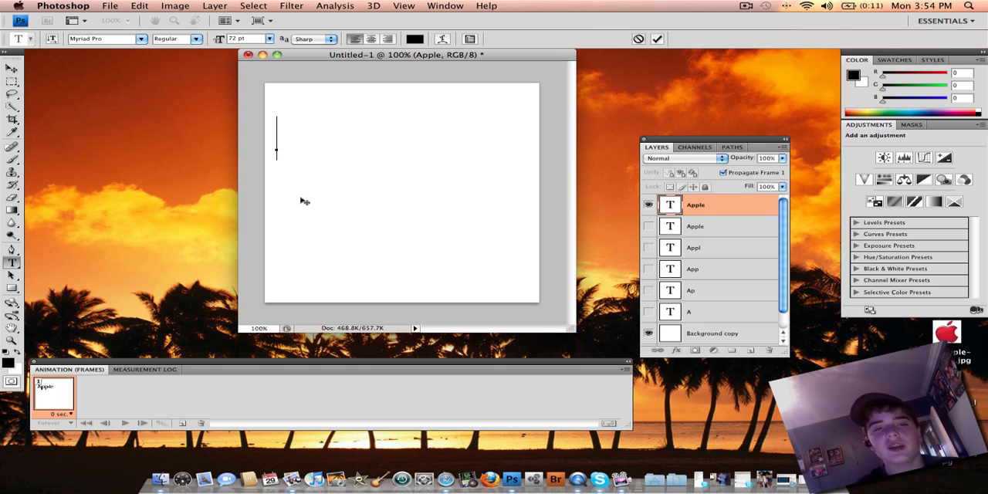
{"action": "left_click", "coordinate": [305, 203]}
{"action": "left_click", "coordinate": [287, 163]}
{"action": "left_click", "coordinate": [309, 209]}
{"action": "left_click", "coordinate": [347, 229]}
{"action": "left_click", "coordinate": [349, 234]}
{"action": "type", "text": "I"}
- Duplicate the "I" text layer and extend the copy's text to "IS"
{"action": "left_click_drag", "start_coordinate": [724, 213], "coordinate": [751, 349]}
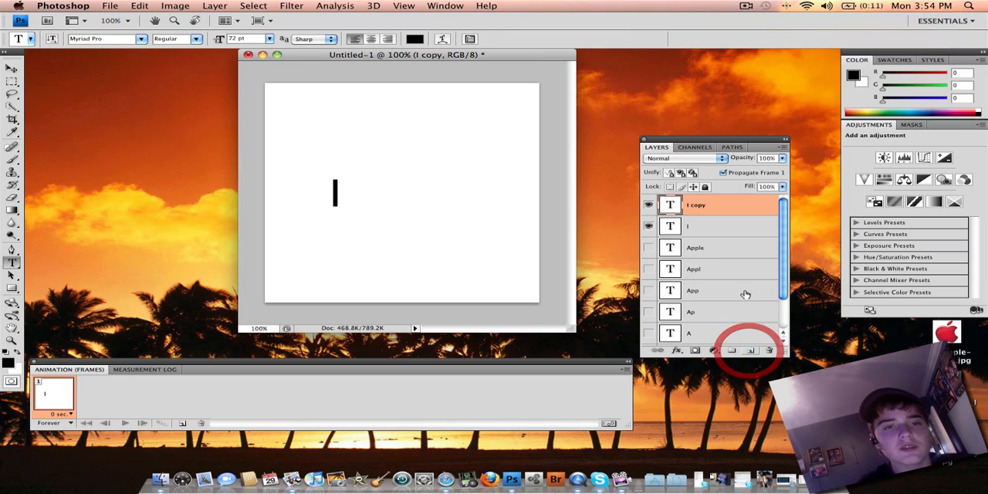
{"action": "left_click", "coordinate": [338, 202]}
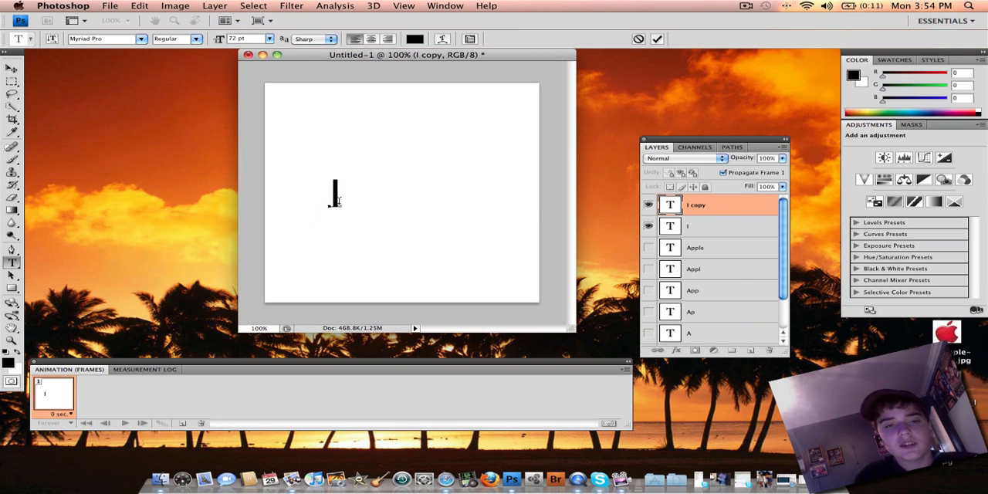
{"action": "type", "text": "S"}
- Duplicate the "IS" layer, clear the copy's text, and hide the "IS" and "I" layers beneath it
{"action": "left_click_drag", "start_coordinate": [760, 205], "coordinate": [750, 353]}
{"action": "left_click", "coordinate": [782, 252]}
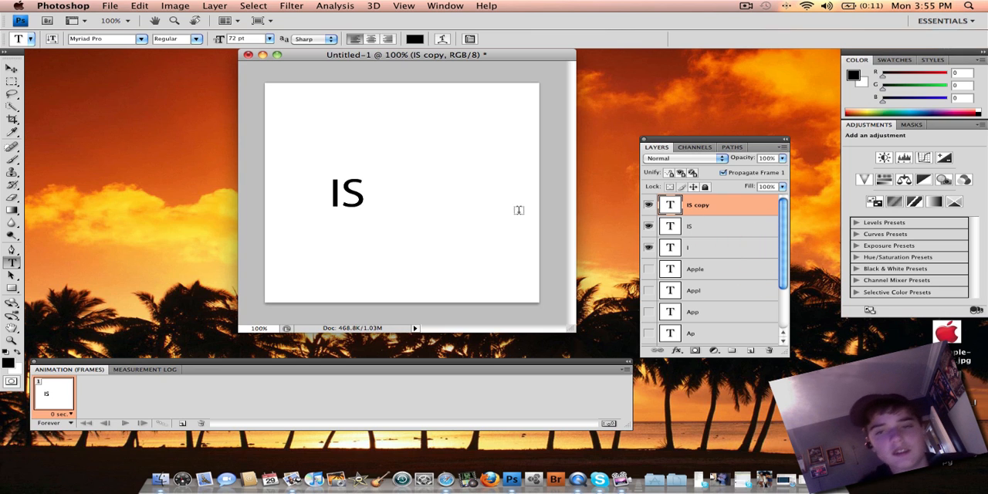
{"action": "left_click_drag", "start_coordinate": [359, 185], "coordinate": [309, 188]}
{"action": "left_click", "coordinate": [309, 189]}
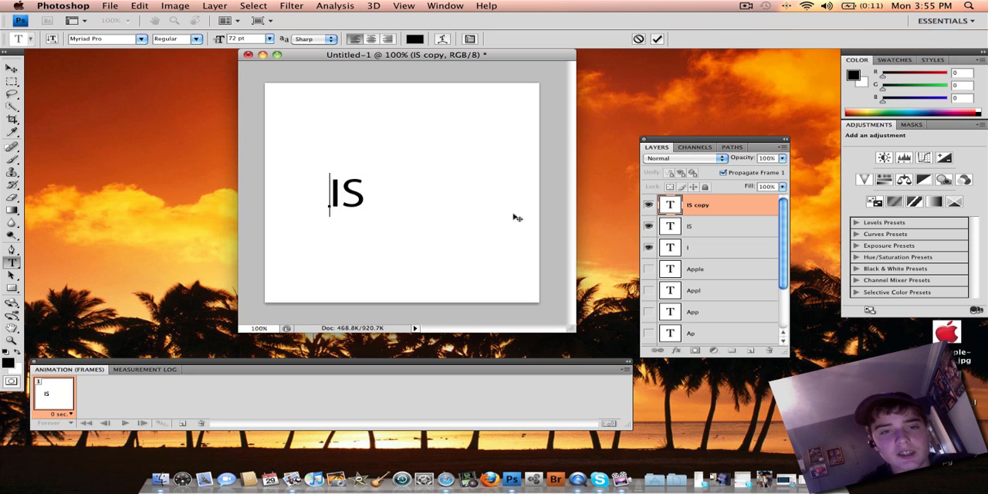
{"action": "left_click", "coordinate": [650, 227]}
{"action": "left_click", "coordinate": [648, 247]}
- Add the text "A" at the canvas's left middle and move its layer below the hidden "Apple" letter layers
{"action": "left_click", "coordinate": [283, 202]}
{"action": "type", "text": "A"}
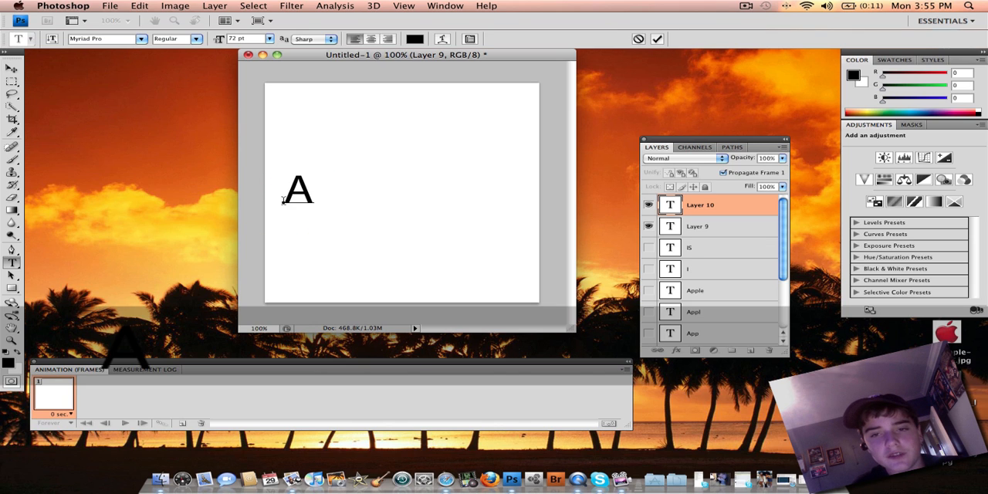
{"action": "left_click_drag", "start_coordinate": [741, 204], "coordinate": [761, 347]}
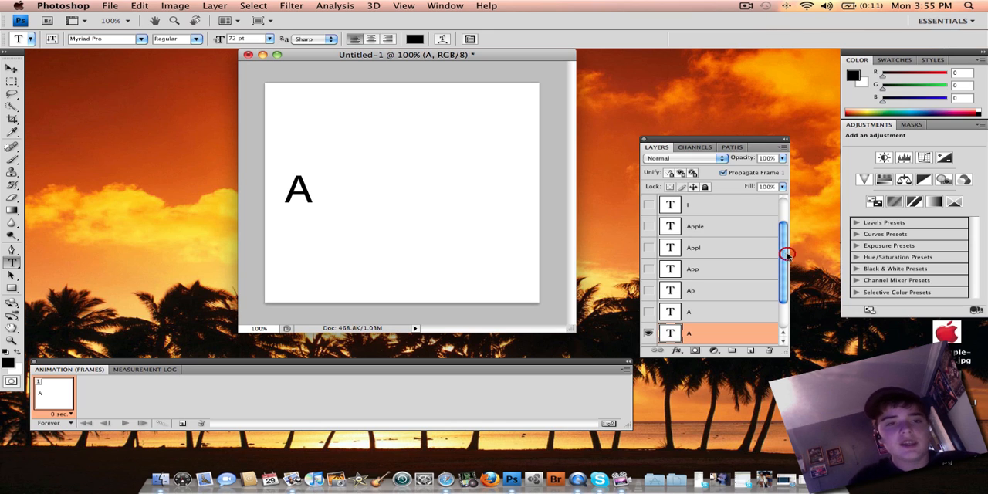
- Spell out "Awesome" one letter at a time, using a duplicated text layer for each added letter
{"action": "left_click", "coordinate": [311, 190]}
{"action": "type", "text": "w"}
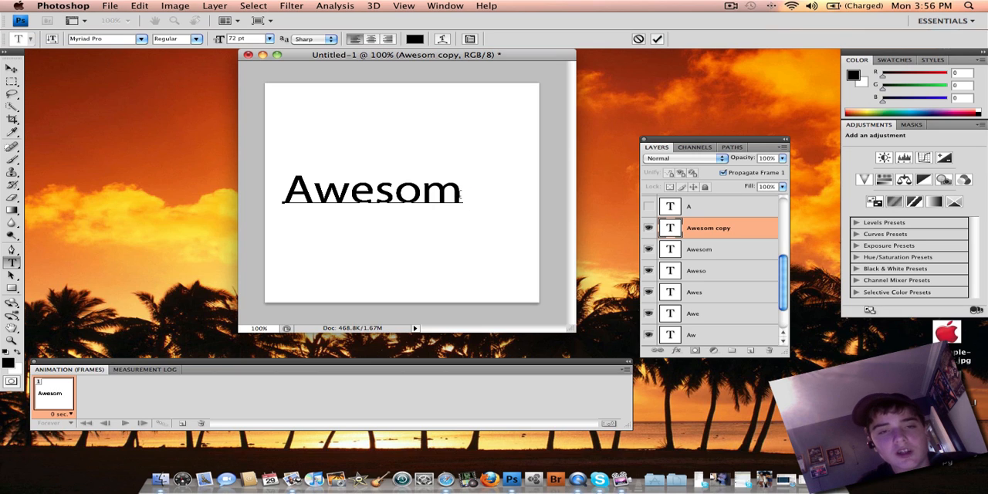
{"action": "type", "text": "esome"}
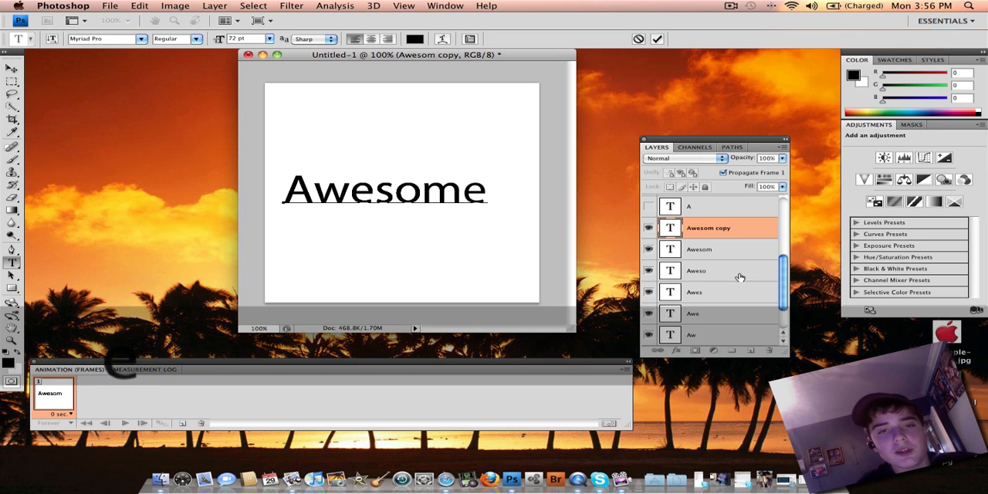
{"action": "left_click", "coordinate": [753, 243]}
{"action": "left_click_drag", "start_coordinate": [784, 273], "coordinate": [780, 214]}
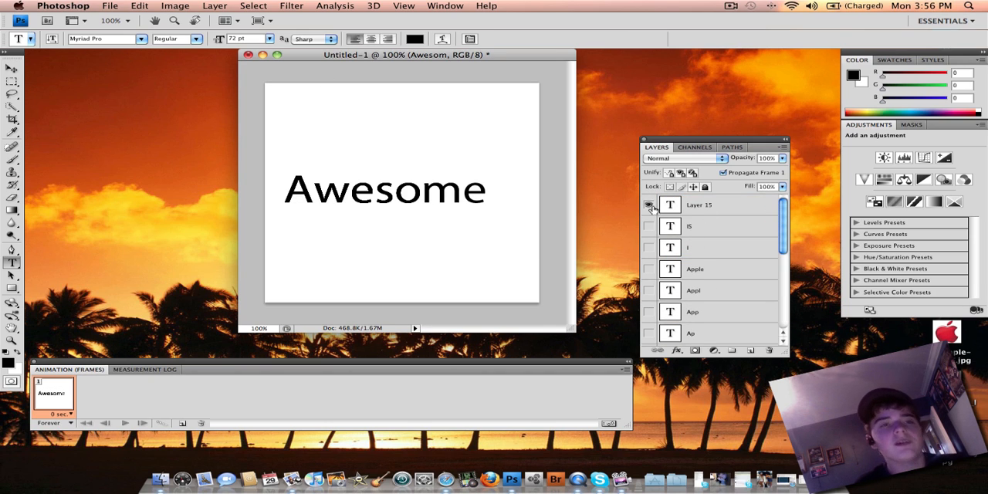
- Place green_apple_logoGIF.jpg in the document and position it below the word "Awesome"
{"action": "left_click", "coordinate": [110, 5]}
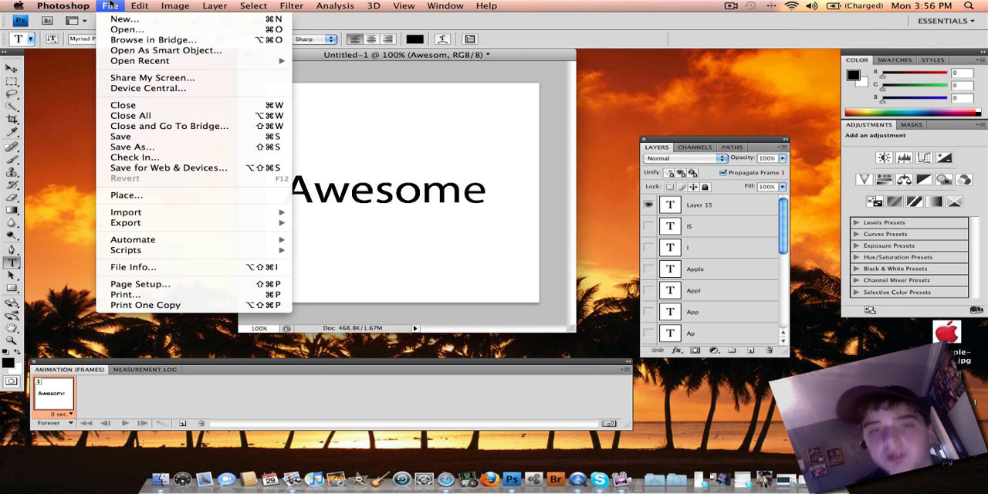
{"action": "left_click", "coordinate": [164, 197]}
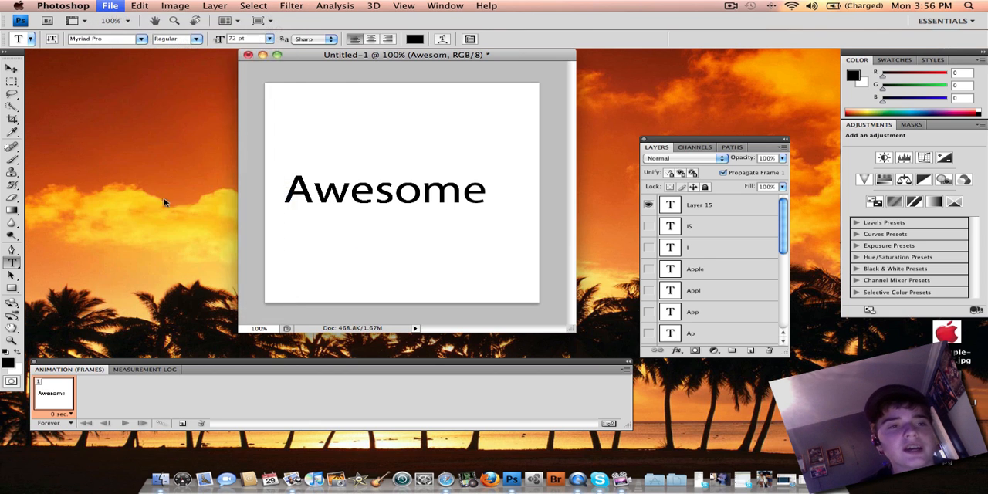
{"action": "left_click", "coordinate": [496, 131]}
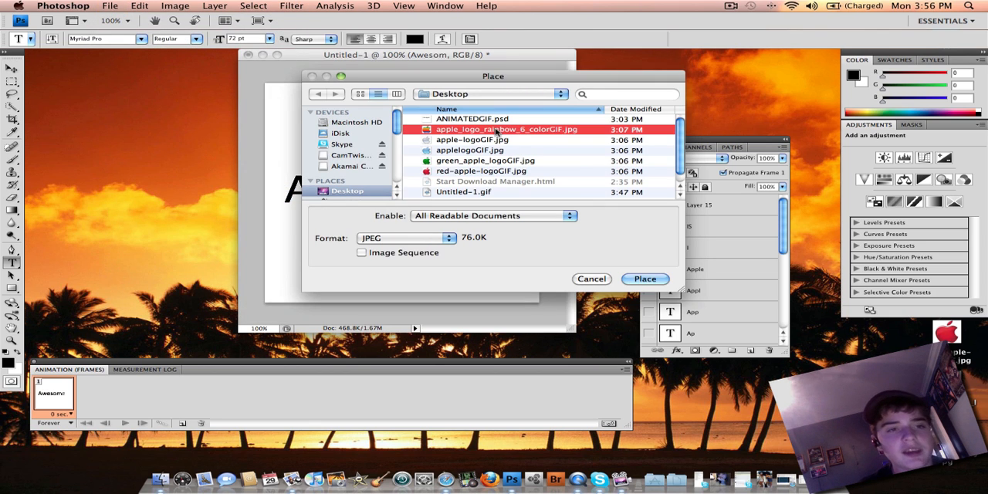
{"action": "left_click", "coordinate": [472, 161]}
{"action": "left_click", "coordinate": [476, 132]}
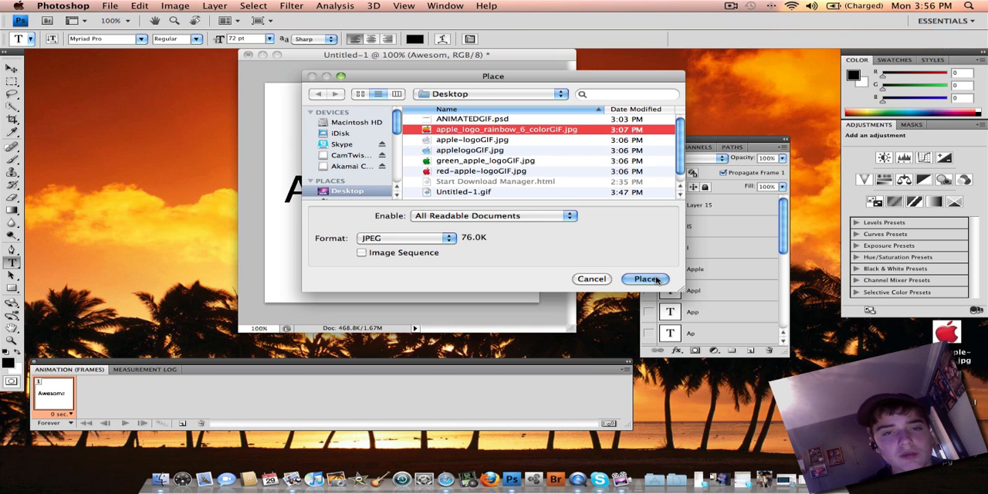
{"action": "left_click", "coordinate": [473, 150]}
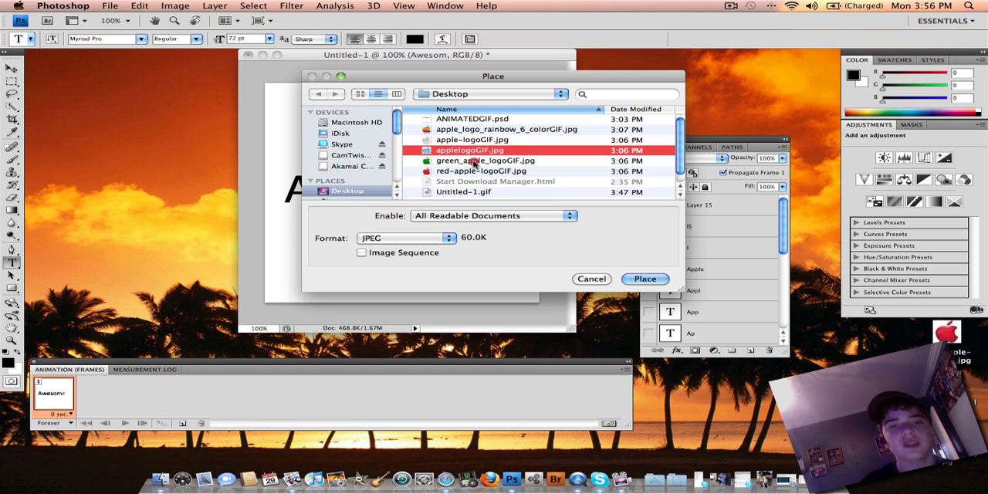
{"action": "left_click", "coordinate": [472, 160]}
{"action": "left_click", "coordinate": [645, 279]}
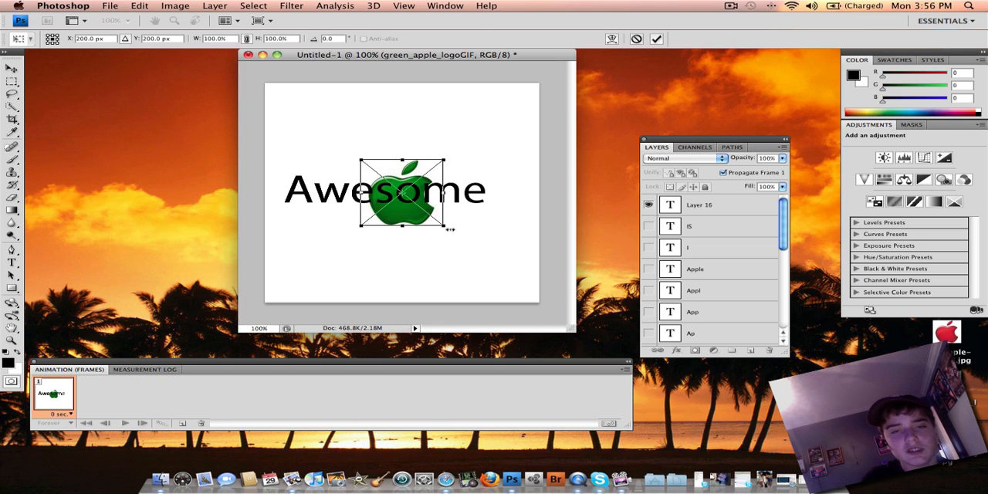
{"action": "left_click_drag", "start_coordinate": [398, 199], "coordinate": [397, 269]}
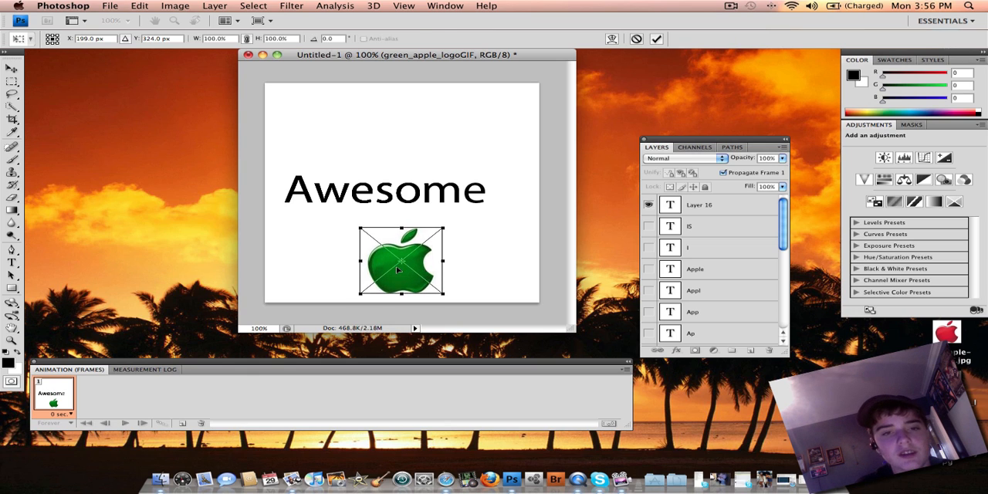
{"action": "key", "text": "Return"}
{"action": "key", "text": "t"}
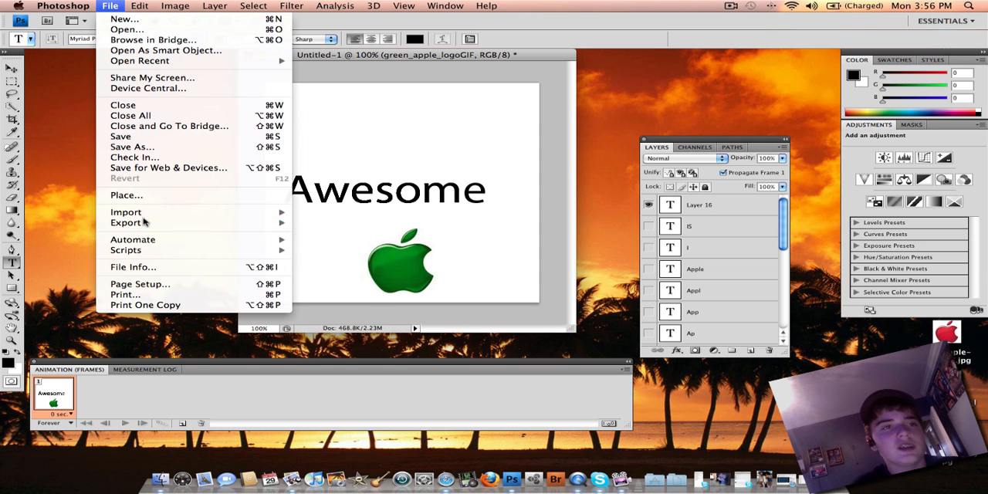
- Place red-apple-logoGIF.jpg in the document and position it above the word "Awesome" near the canvas's upper edge
{"action": "left_click", "coordinate": [127, 195]}
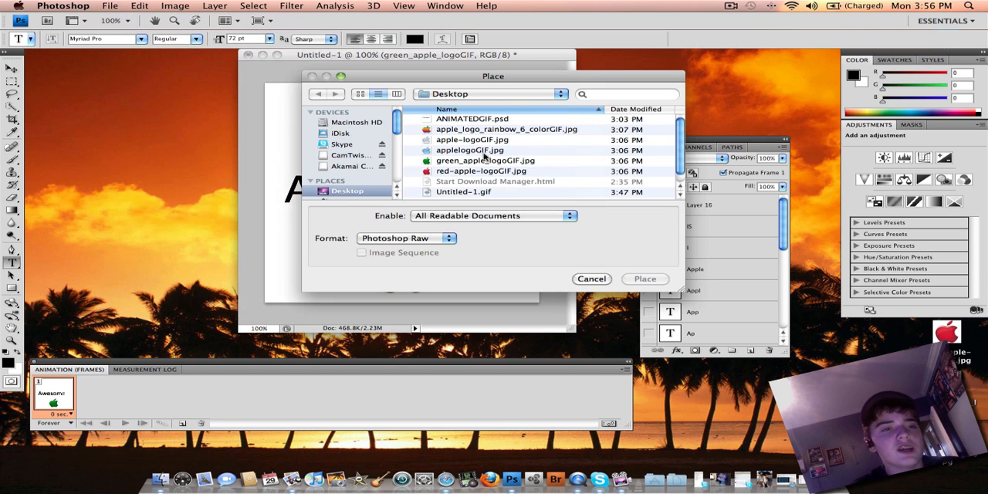
{"action": "left_click", "coordinate": [465, 171]}
{"action": "left_click", "coordinate": [645, 278]}
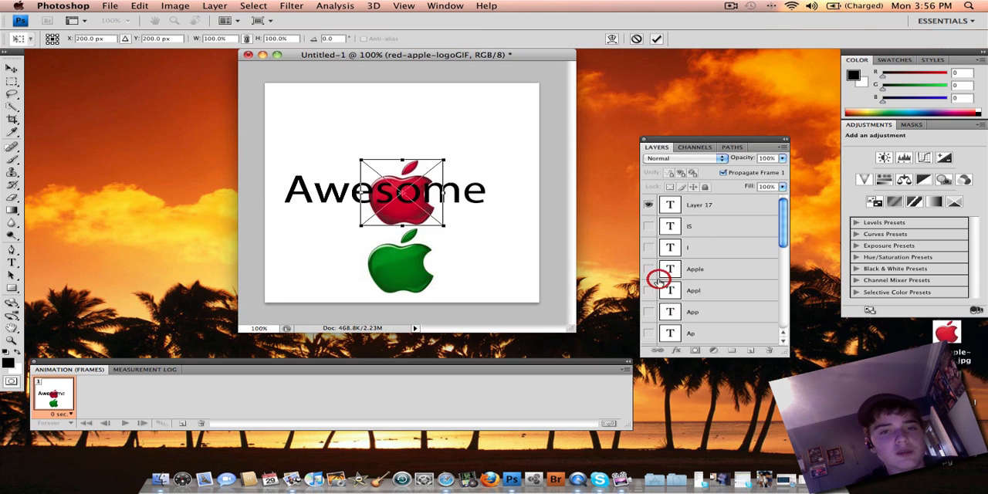
{"action": "left_click_drag", "start_coordinate": [402, 190], "coordinate": [400, 142]}
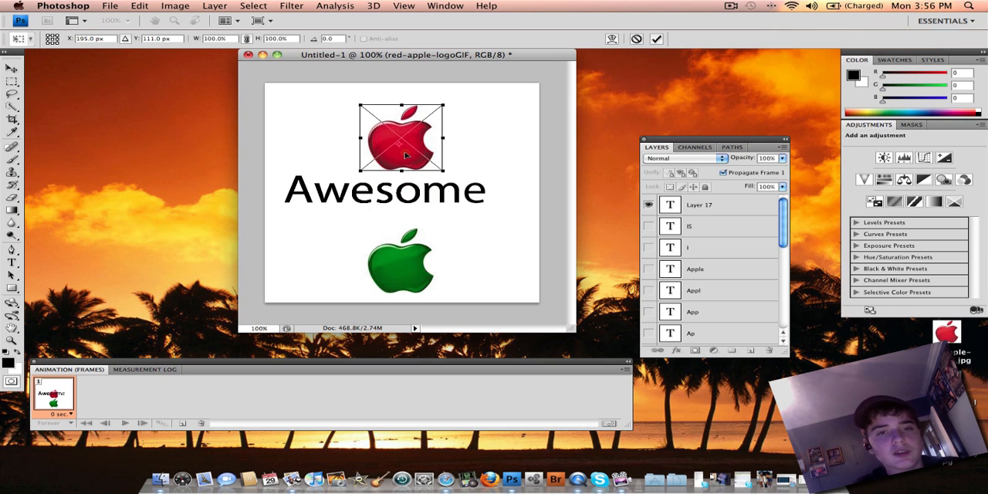
{"action": "left_click_drag", "start_coordinate": [404, 158], "coordinate": [404, 137]}
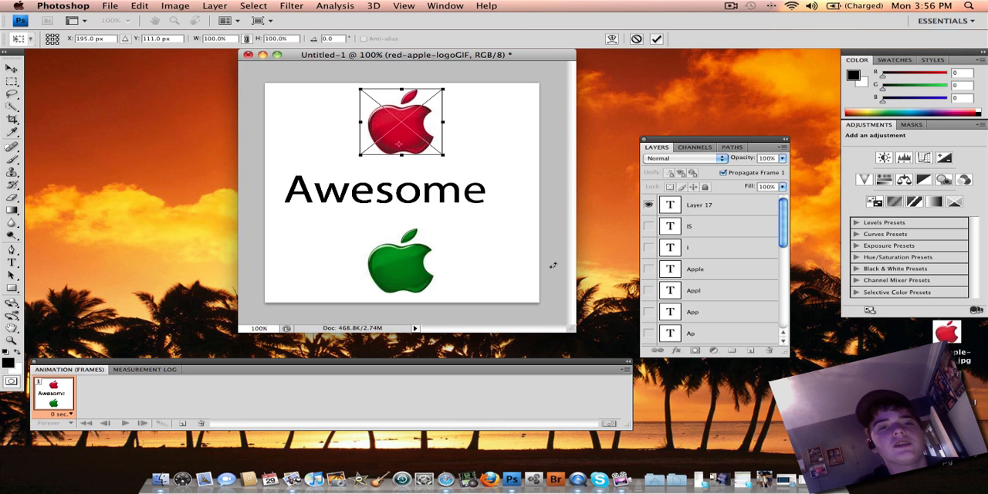
{"action": "left_click_drag", "start_coordinate": [785, 228], "coordinate": [782, 288]}
{"action": "key", "text": "t"}
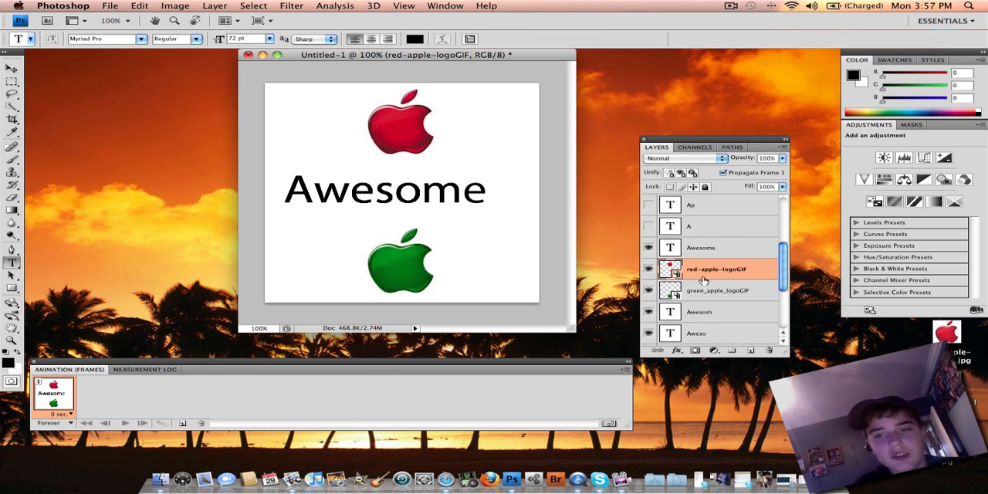
- Hide both apple logo layers and all the "Awesome" stage layers from "Awesome" down to "Aw"
{"action": "left_click", "coordinate": [649, 268]}
{"action": "left_click", "coordinate": [649, 291]}
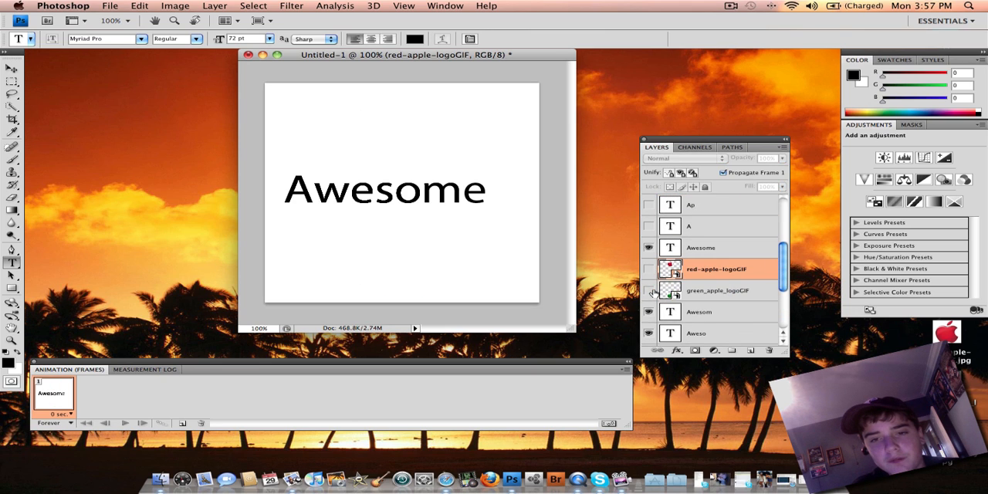
{"action": "left_click", "coordinate": [649, 248]}
{"action": "left_click", "coordinate": [649, 312]}
{"action": "left_click", "coordinate": [649, 332]}
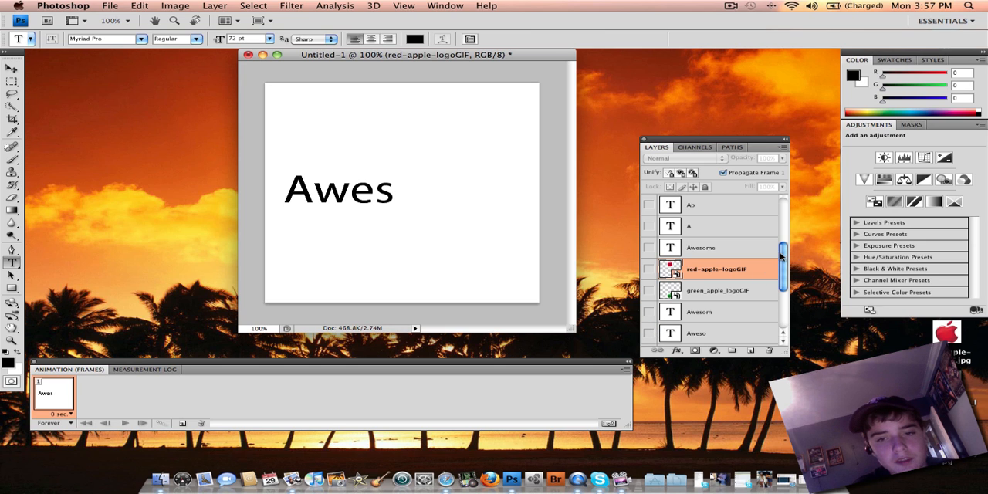
{"action": "left_click_drag", "start_coordinate": [782, 256], "coordinate": [782, 287]}
{"action": "left_click", "coordinate": [649, 269]}
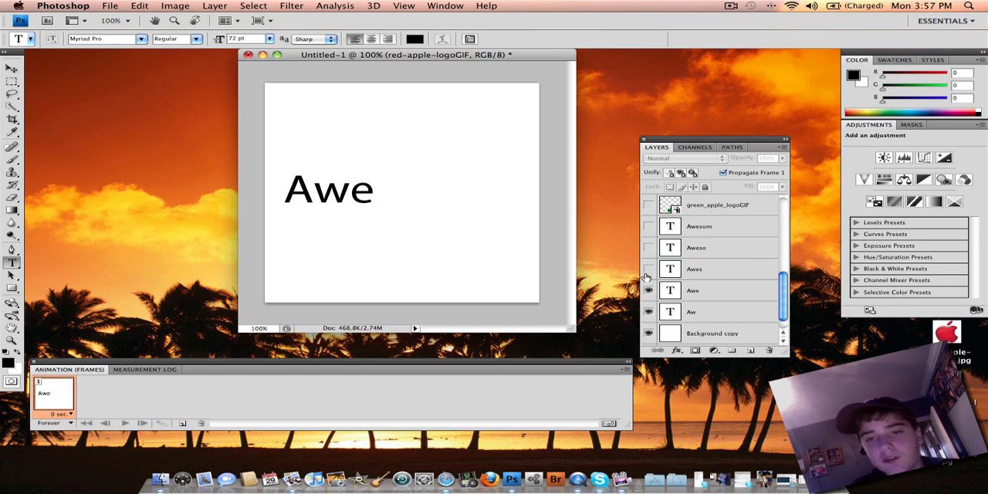
{"action": "left_click", "coordinate": [648, 290]}
{"action": "left_click", "coordinate": [649, 312]}
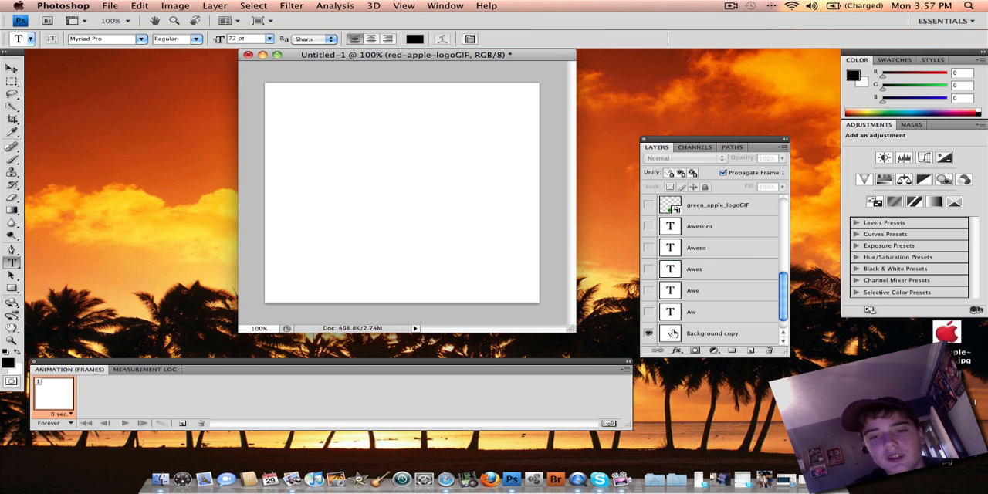
{"action": "left_click_drag", "start_coordinate": [782, 284], "coordinate": [782, 220]}
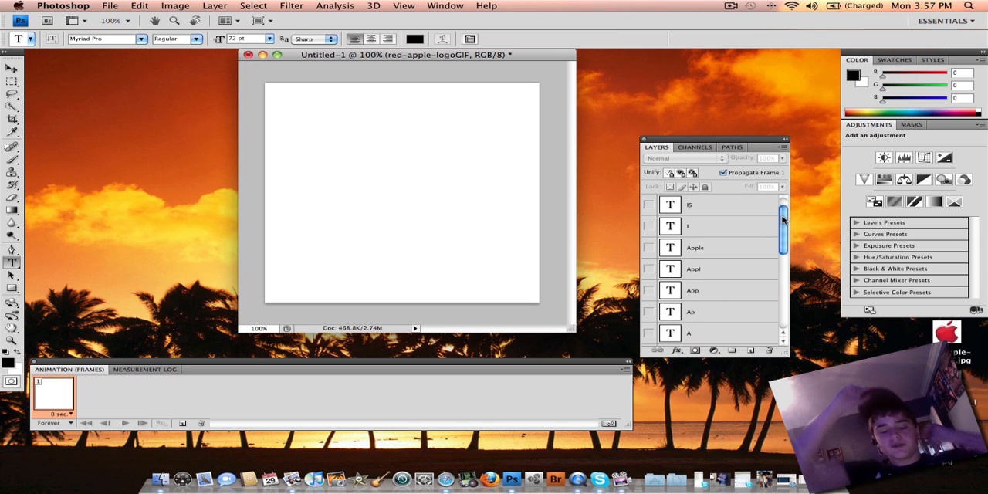
{"action": "left_click", "coordinate": [782, 220]}
{"action": "left_click_drag", "start_coordinate": [783, 219], "coordinate": [783, 312]}
{"action": "left_click", "coordinate": [731, 344]}
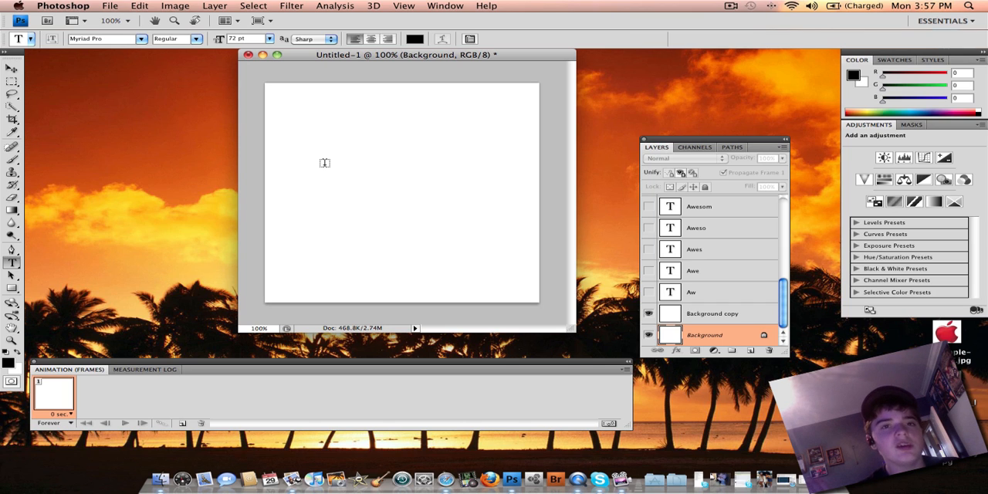
{"action": "left_click", "coordinate": [709, 292]}
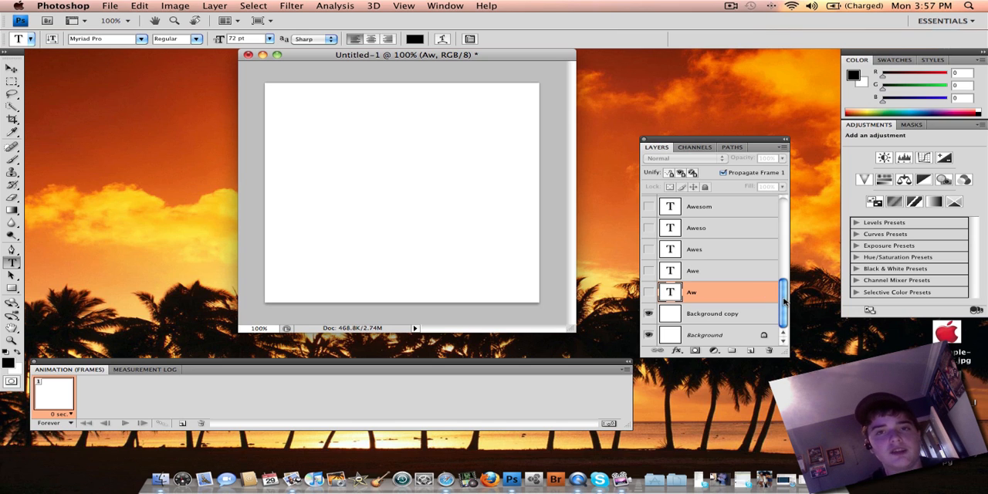
{"action": "left_click_drag", "start_coordinate": [783, 300], "coordinate": [779, 218]}
- Try duplicating the "Apple" text layer, with the original hidden and the copy's text cleared
{"action": "left_click", "coordinate": [732, 272]}
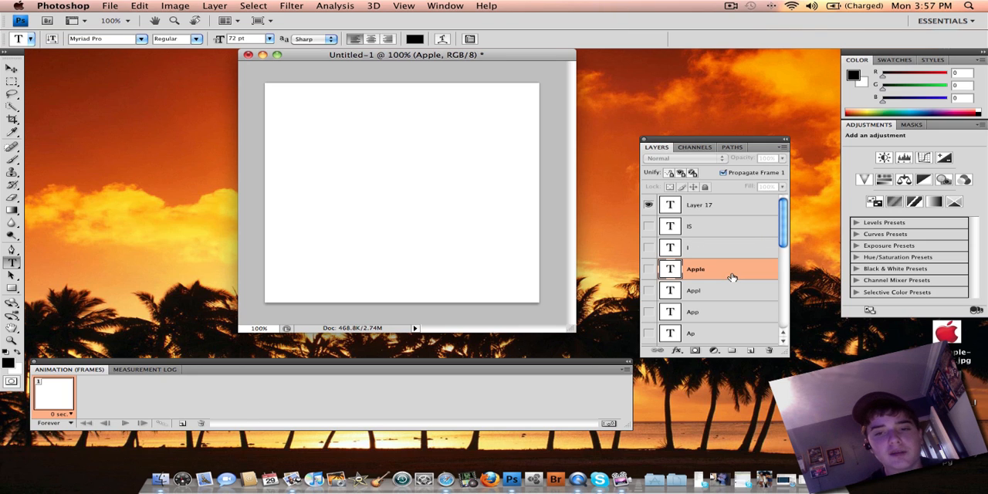
{"action": "left_click", "coordinate": [648, 269]}
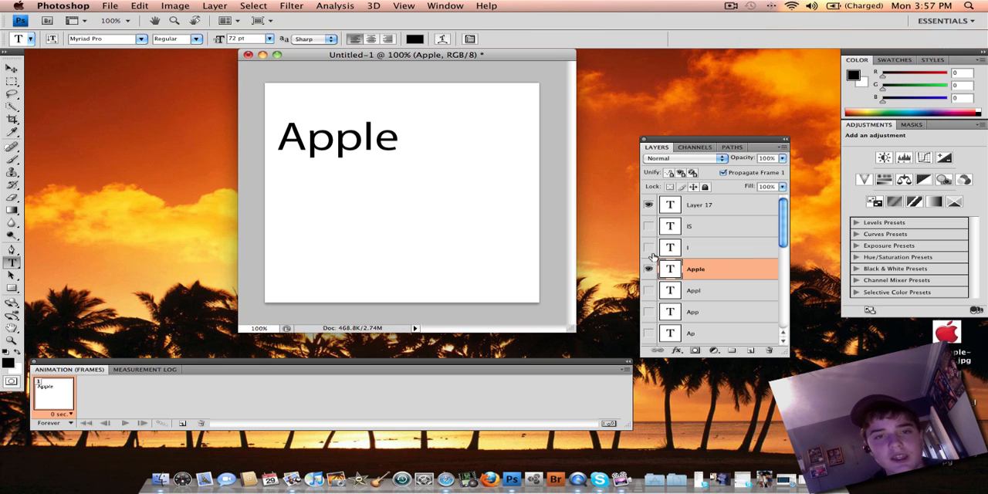
{"action": "left_click_drag", "start_coordinate": [727, 272], "coordinate": [750, 350]}
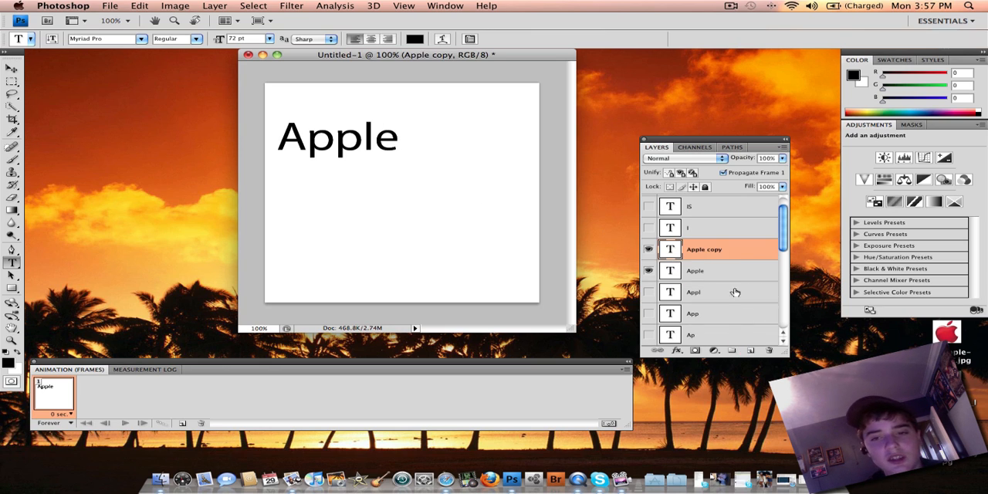
{"action": "left_click", "coordinate": [651, 271]}
{"action": "left_click", "coordinate": [392, 138]}
{"action": "left_click_drag", "start_coordinate": [392, 137], "coordinate": [187, 139]}
{"action": "key", "text": "BackSpace"}
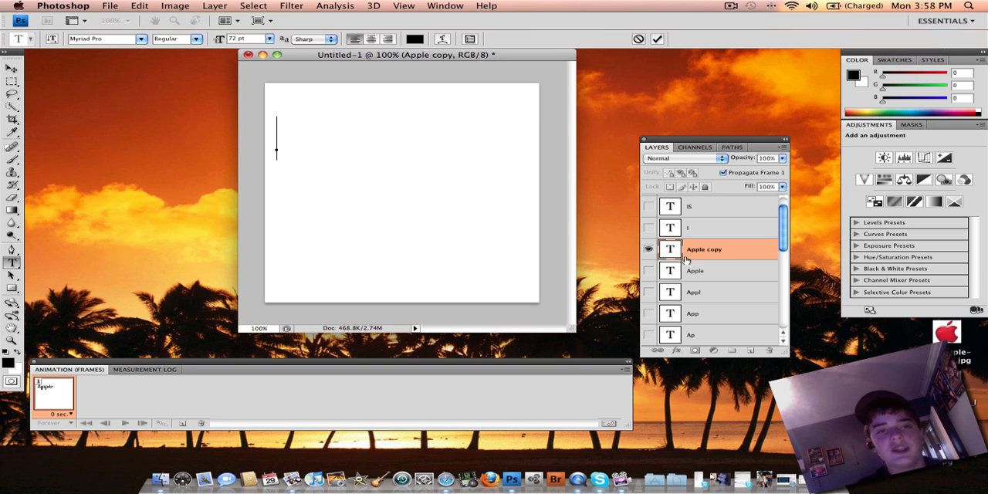
{"action": "left_click", "coordinate": [683, 262]}
- Reposition the animation frames and layers palettes slightly, and show only the "A" text layer from "Apple" in frame 1
{"action": "mouse_move", "coordinate": [783, 238]}
{"action": "left_mouse_down"}
{"action": "mouse_move", "coordinate": [783, 210]}
{"action": "mouse_move", "coordinate": [785, 307]}
{"action": "mouse_move", "coordinate": [781, 245]}
{"action": "left_mouse_up"}
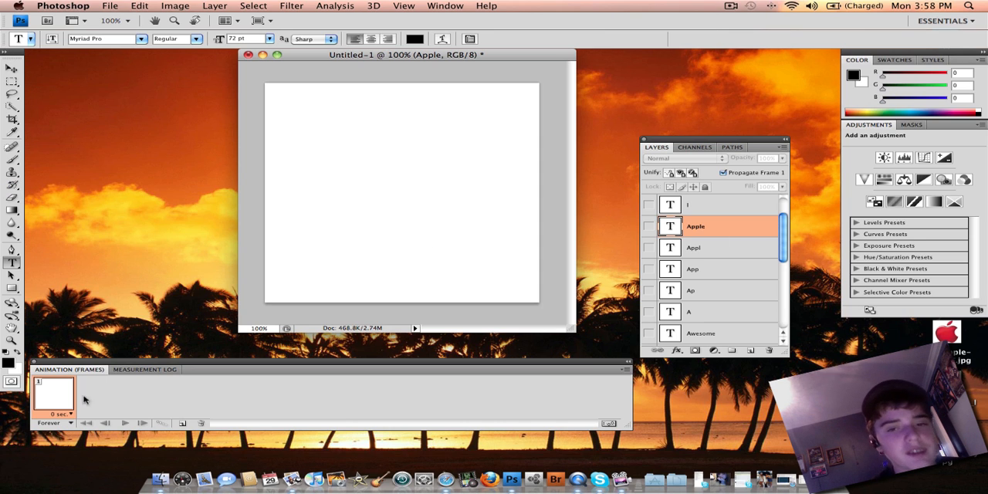
{"action": "left_click_drag", "start_coordinate": [111, 369], "coordinate": [127, 357]}
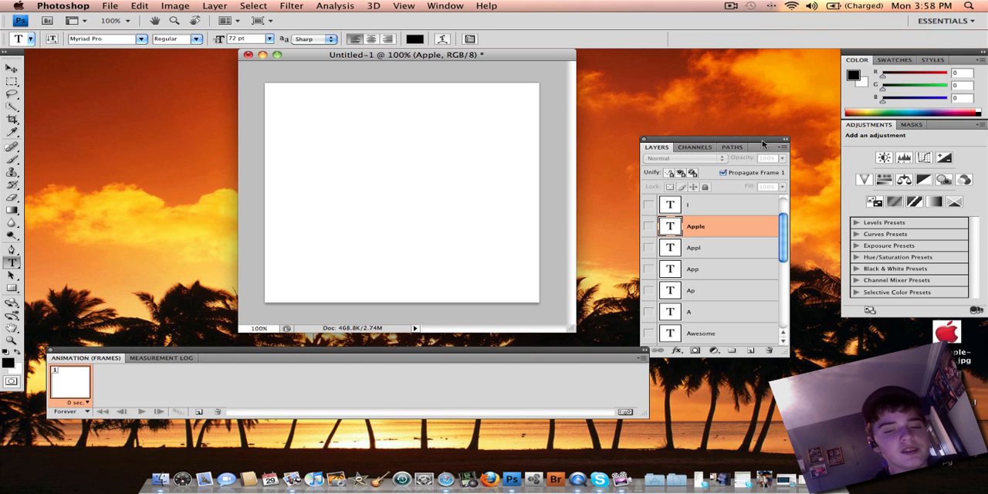
{"action": "left_click_drag", "start_coordinate": [763, 144], "coordinate": [773, 133]}
{"action": "mouse_move", "coordinate": [793, 222]}
{"action": "left_mouse_down"}
{"action": "mouse_move", "coordinate": [791, 306]}
{"action": "mouse_move", "coordinate": [790, 203]}
{"action": "mouse_move", "coordinate": [792, 239]}
{"action": "left_mouse_up"}
{"action": "left_click", "coordinate": [659, 278]}
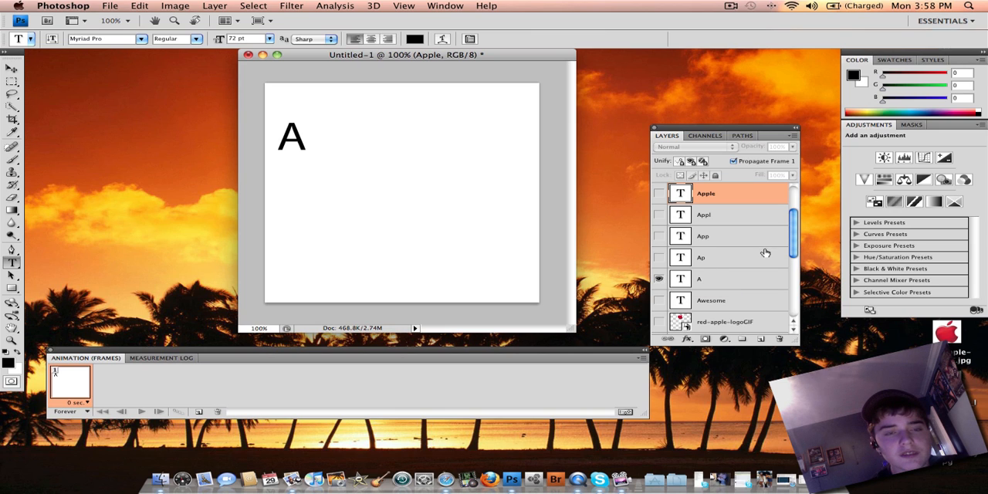
- Add frames 2 to 5, showing one more layer in each: "Ap", "App", "Appl" and "Apple"
{"action": "left_click", "coordinate": [198, 411]}
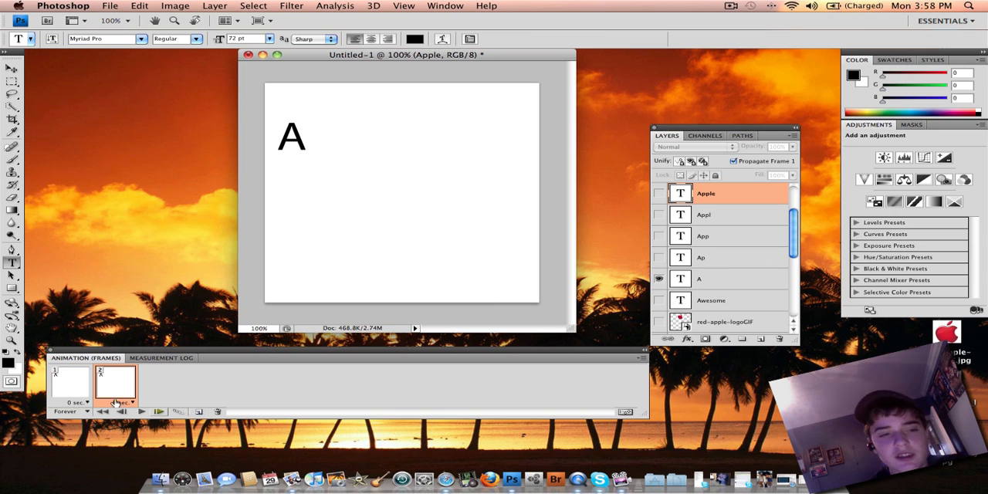
{"action": "left_click", "coordinate": [667, 258]}
{"action": "left_click", "coordinate": [659, 258]}
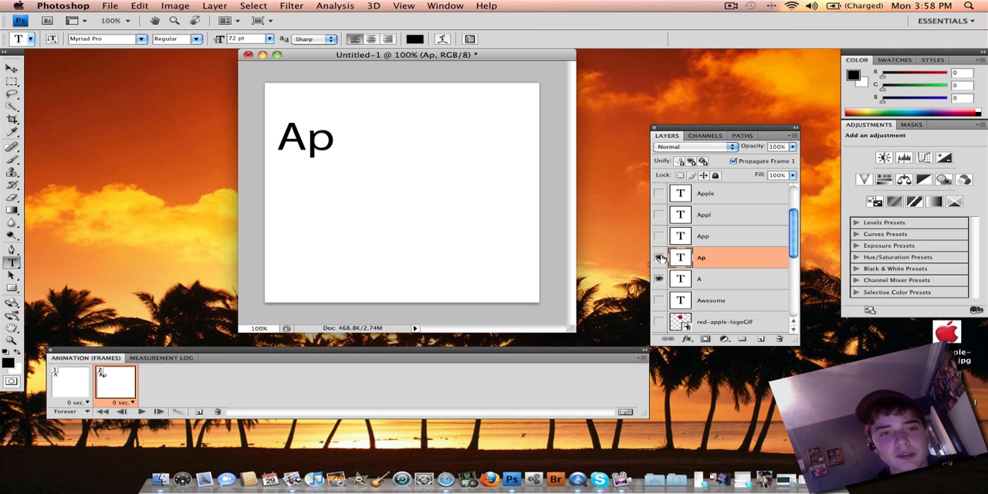
{"action": "left_click", "coordinate": [199, 411]}
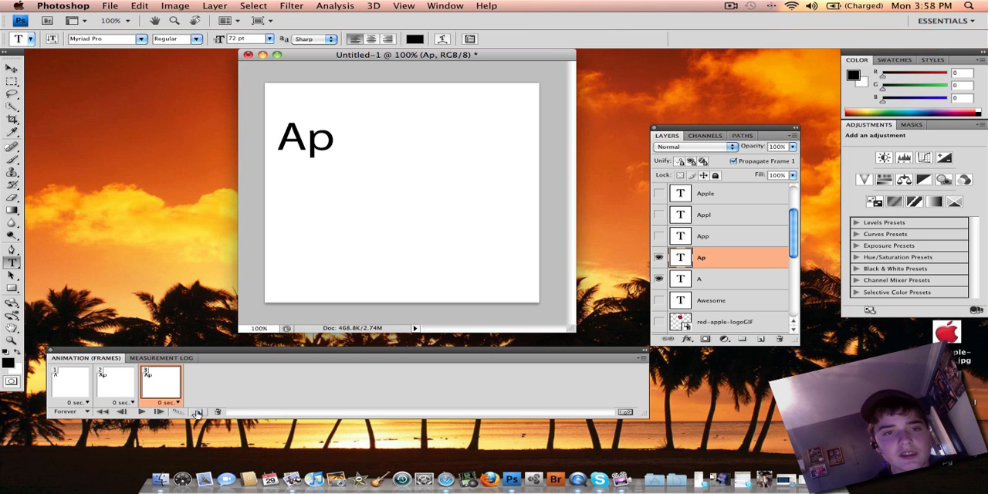
{"action": "left_click", "coordinate": [659, 235]}
{"action": "left_click", "coordinate": [198, 412]}
{"action": "left_click", "coordinate": [659, 215]}
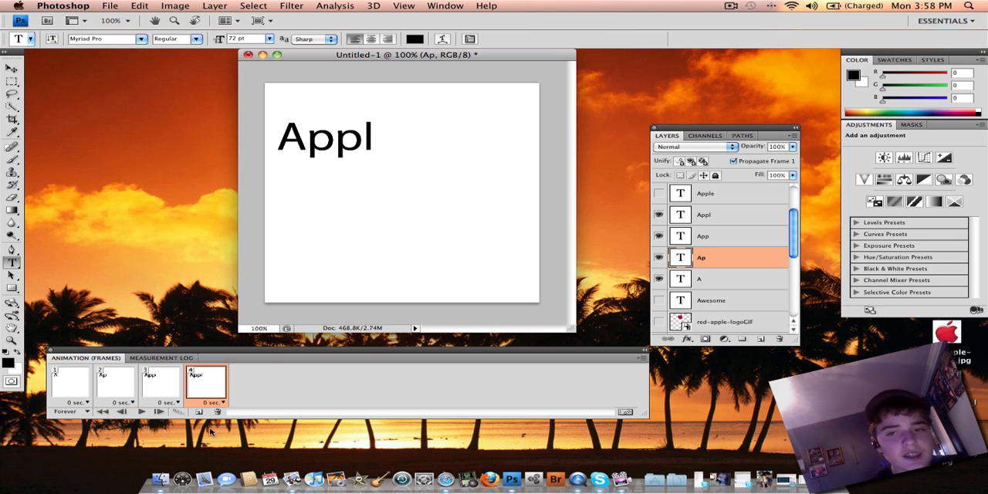
{"action": "left_click", "coordinate": [199, 412]}
{"action": "left_click", "coordinate": [659, 193]}
- Add frame 6 and hide all the "Apple" stage layers in it, from "Apple" down to "A"
{"action": "left_click", "coordinate": [198, 411]}
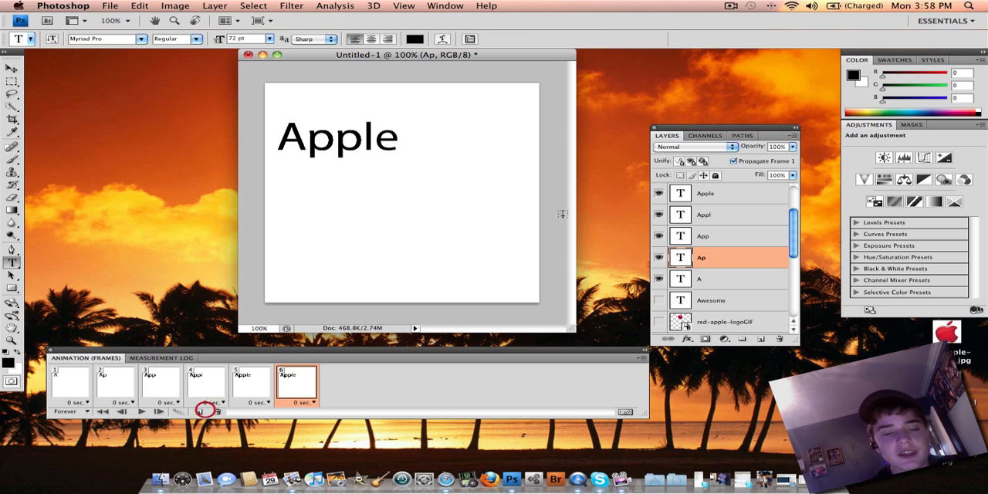
{"action": "left_click", "coordinate": [660, 193]}
{"action": "left_click", "coordinate": [660, 213]}
{"action": "left_click", "coordinate": [660, 234]}
{"action": "left_click", "coordinate": [661, 245]}
{"action": "left_click", "coordinate": [661, 245]}
{"action": "left_click", "coordinate": [660, 257]}
{"action": "left_click", "coordinate": [660, 278]}
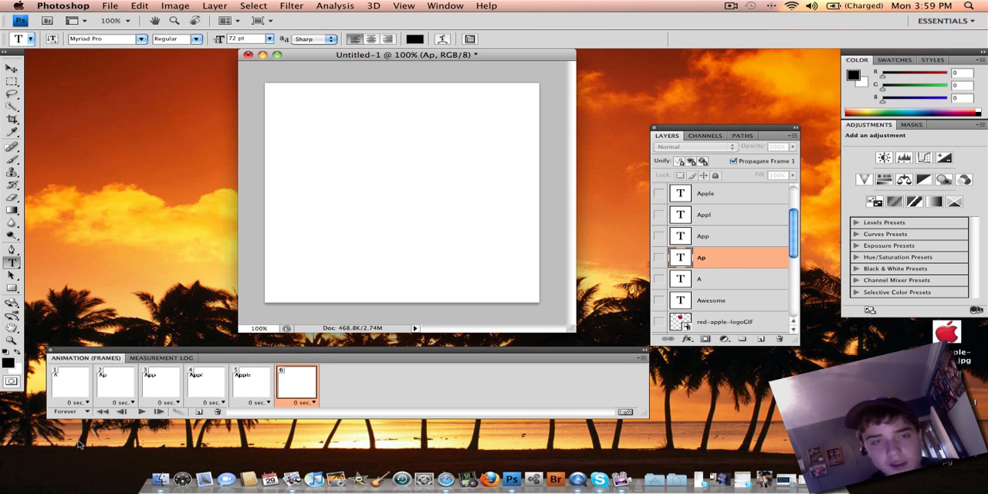
- Hide the "A" layer in frame 1, and select frame 6
{"action": "left_click", "coordinate": [70, 376]}
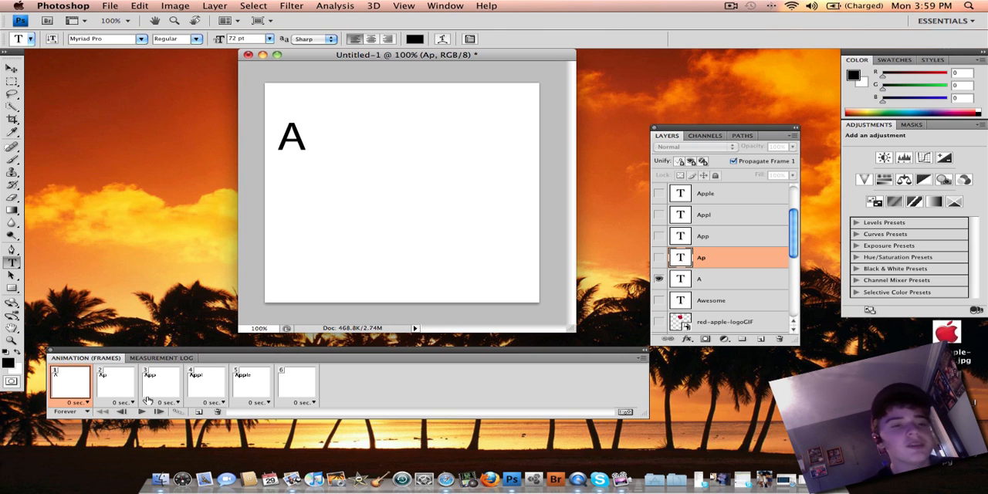
{"action": "left_click", "coordinate": [659, 278]}
{"action": "left_click", "coordinate": [297, 389]}
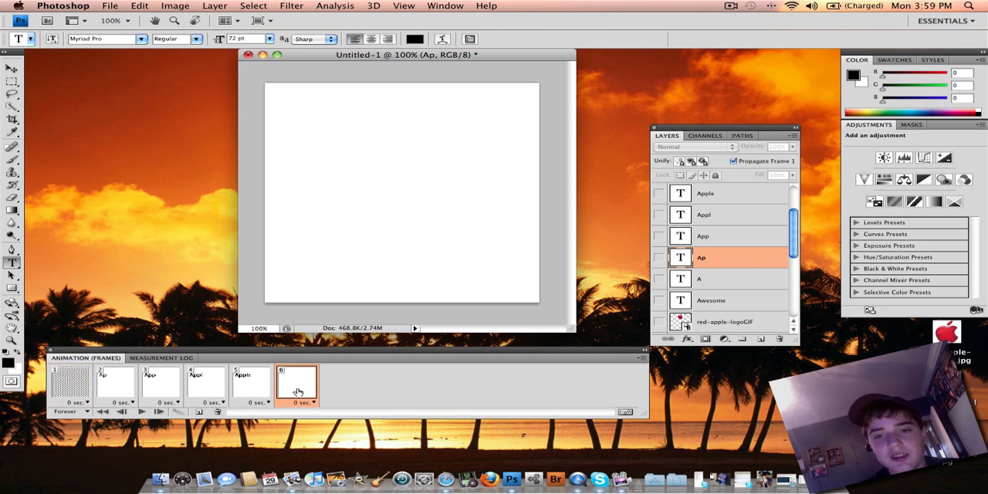
- Show the "A" layer of "Apple" in frame 1 and hide it in frame 6
{"action": "left_click", "coordinate": [72, 386]}
{"action": "left_click", "coordinate": [660, 280]}
{"action": "left_click", "coordinate": [303, 392]}
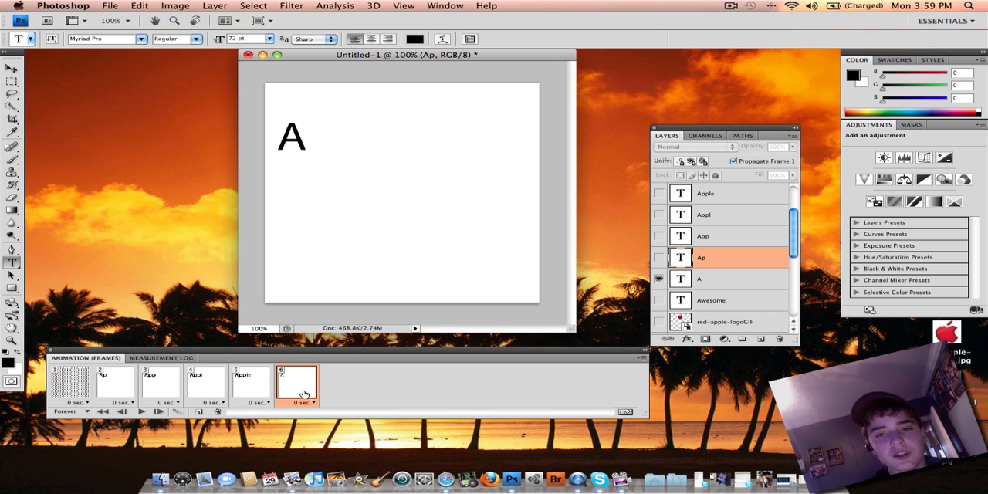
{"action": "left_click", "coordinate": [660, 281]}
- Show the "I" layer in frame 6, and add frame 7 with the "IS" layer shown as well
{"action": "left_click_drag", "start_coordinate": [794, 234], "coordinate": [791, 191]}
{"action": "left_click", "coordinate": [659, 236]}
{"action": "left_click", "coordinate": [200, 412]}
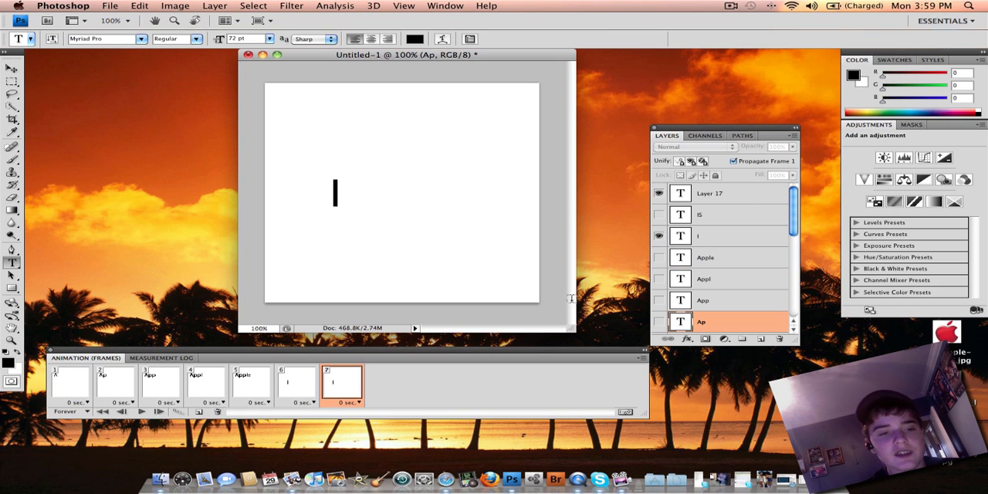
{"action": "left_click", "coordinate": [659, 215]}
- Add frame 8 and hide the "IS" and "I" layers in it
{"action": "left_click", "coordinate": [200, 412]}
{"action": "left_click", "coordinate": [661, 214]}
{"action": "left_click", "coordinate": [660, 236]}
- Show and duplicate the "Aw" layer, change the copy's text to "A", and hide the original "Aw" layer
{"action": "left_click_drag", "start_coordinate": [792, 223], "coordinate": [794, 302]}
{"action": "left_click", "coordinate": [716, 284]}
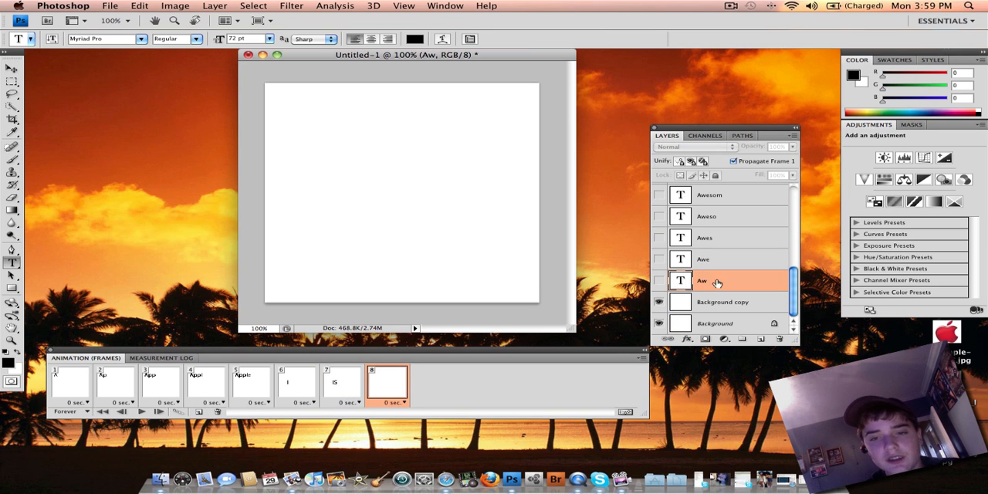
{"action": "left_click", "coordinate": [659, 281]}
{"action": "left_click_drag", "start_coordinate": [737, 283], "coordinate": [760, 339]}
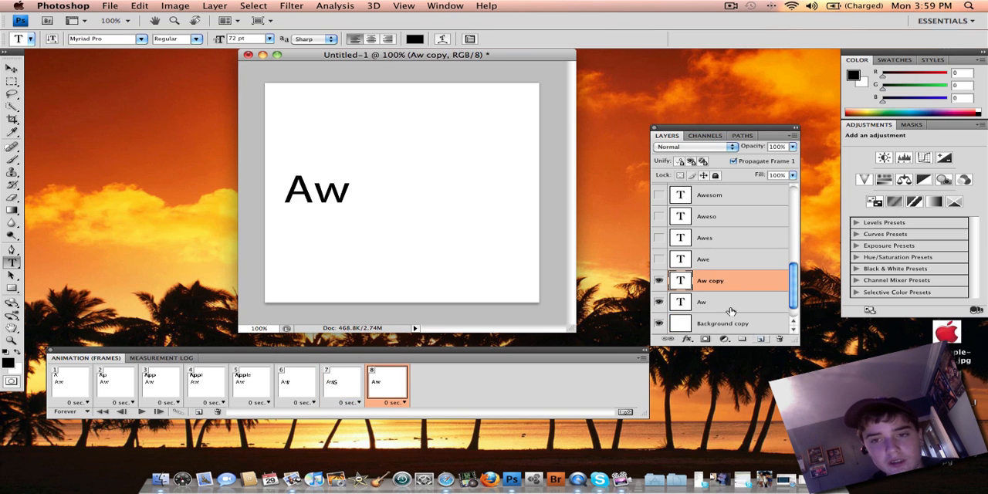
{"action": "left_click", "coordinate": [349, 198]}
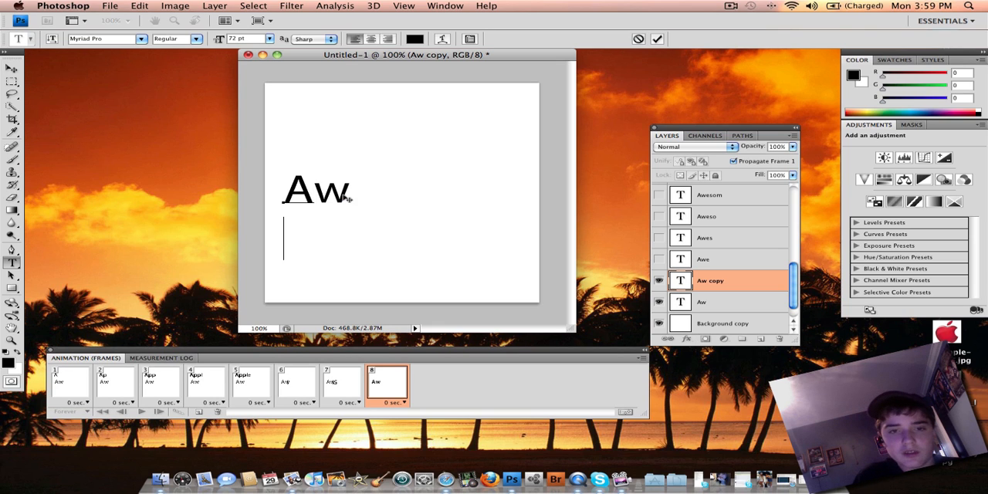
{"action": "left_click", "coordinate": [721, 283]}
{"action": "left_click", "coordinate": [659, 302]}
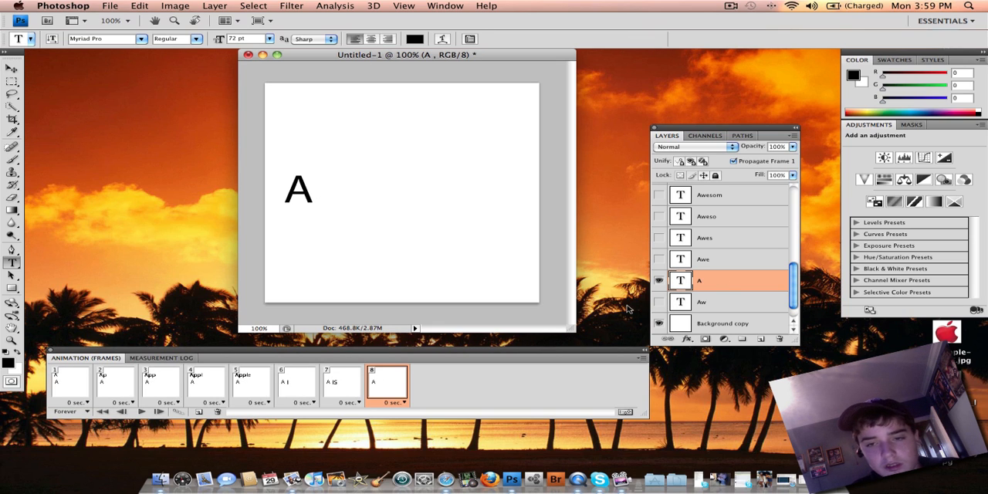
- Hide the new "A" layer of "Awesome" in frames 6, 5, 4, 3, 2 and 1
{"action": "left_click", "coordinate": [295, 382]}
{"action": "left_click", "coordinate": [659, 283]}
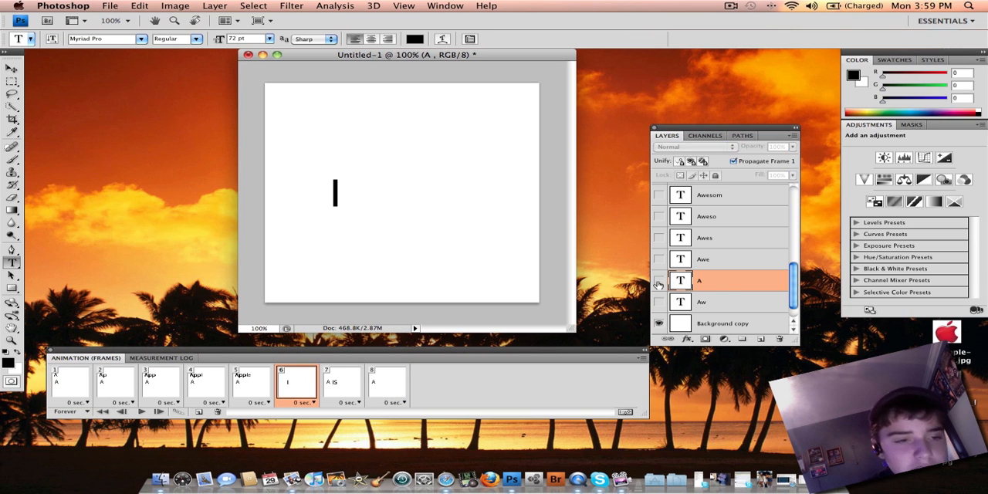
{"action": "left_click", "coordinate": [248, 392]}
{"action": "left_click", "coordinate": [658, 281]}
{"action": "left_click", "coordinate": [217, 373]}
{"action": "left_click", "coordinate": [659, 281]}
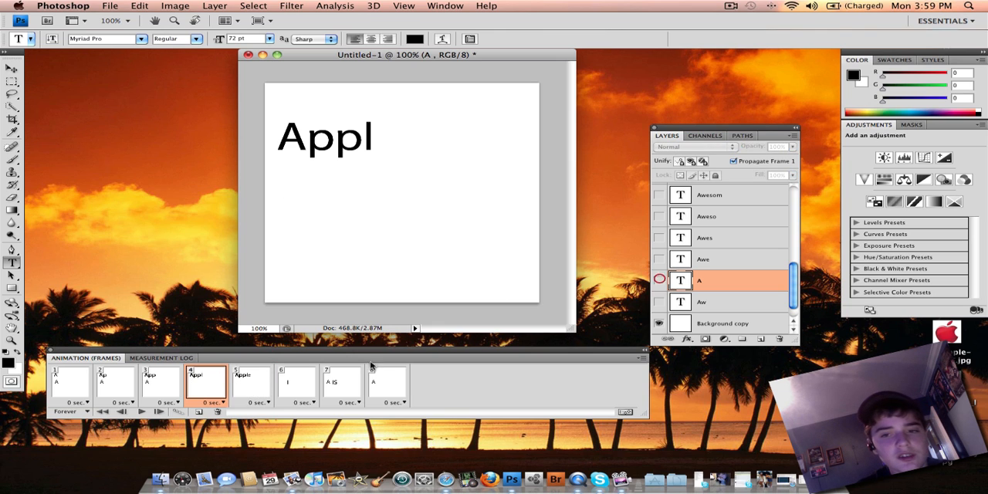
{"action": "left_click", "coordinate": [161, 382]}
{"action": "left_click", "coordinate": [659, 281]}
{"action": "left_click", "coordinate": [115, 382]}
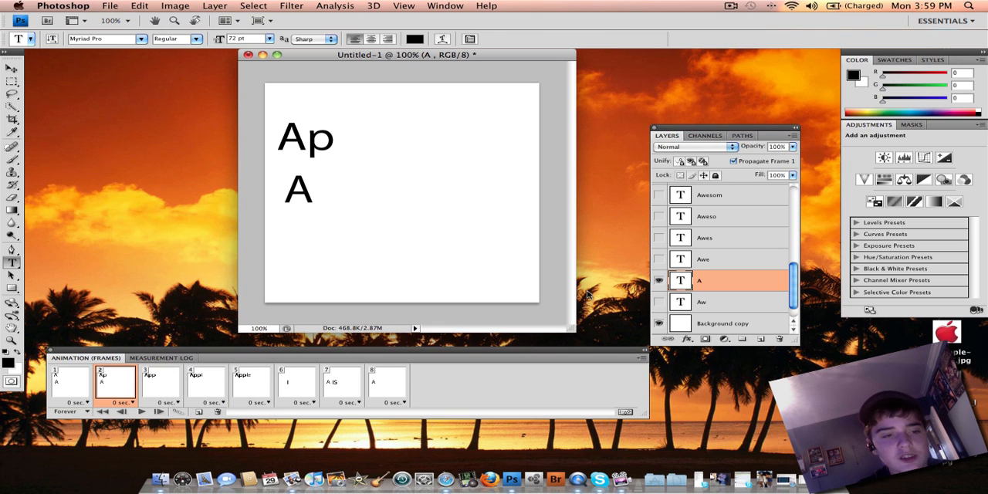
{"action": "left_click", "coordinate": [659, 283]}
{"action": "left_click", "coordinate": [73, 384]}
{"action": "left_click", "coordinate": [658, 282]}
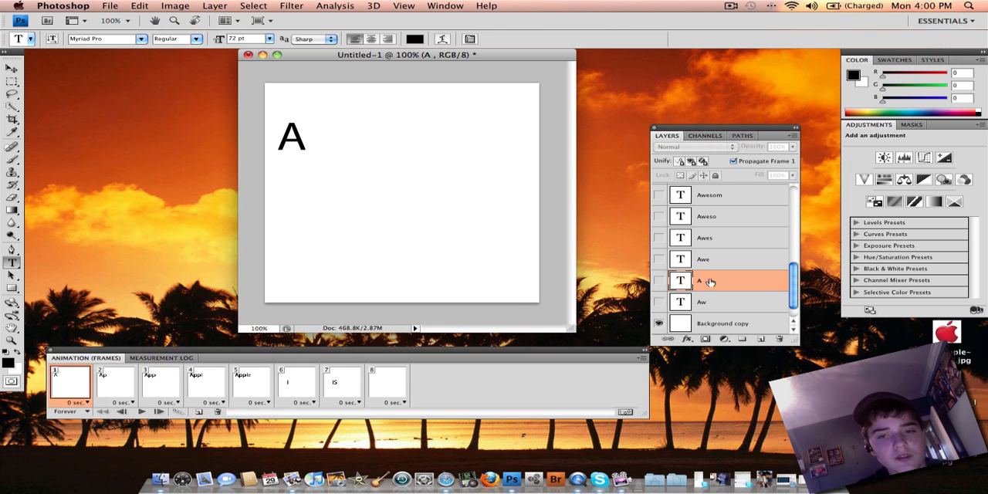
- Show the "A" of "Awesome" in frame 8, and add frames 9 to 11 showing "Aw", "Awe" and "Awes"
{"action": "left_click", "coordinate": [381, 380]}
{"action": "left_click", "coordinate": [658, 281]}
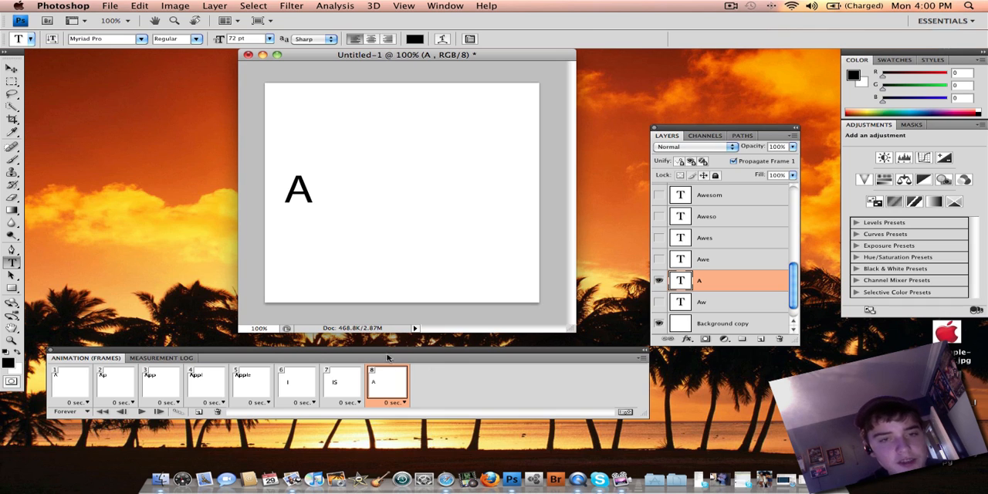
{"action": "left_click", "coordinate": [198, 412]}
{"action": "left_click", "coordinate": [659, 302]}
{"action": "left_click", "coordinate": [199, 412]}
{"action": "left_click", "coordinate": [658, 258]}
{"action": "left_click", "coordinate": [198, 412]}
{"action": "left_click", "coordinate": [658, 238]}
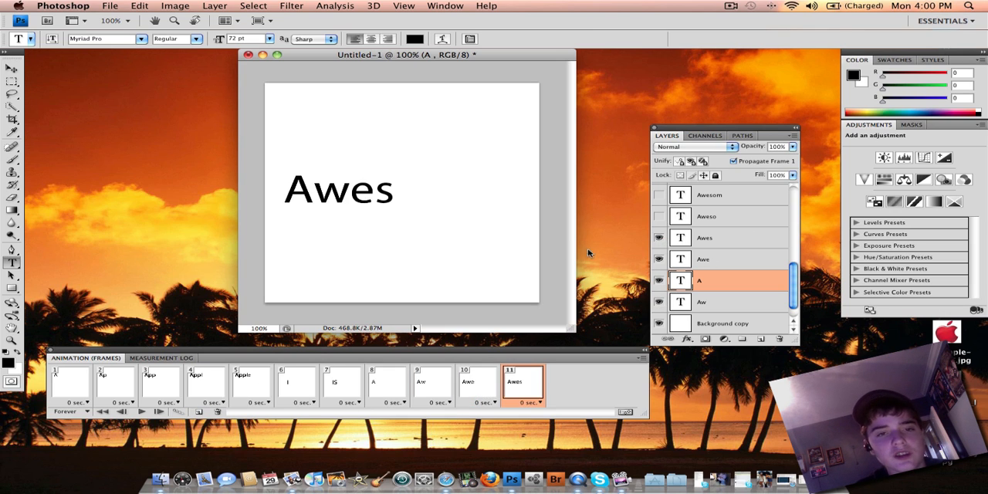
- Add frames 12 to 14, showing one more layer in each: "Aweso", "Awesom" and "Awesome"
{"action": "left_click", "coordinate": [198, 412]}
{"action": "left_click", "coordinate": [658, 217]}
{"action": "left_click", "coordinate": [199, 411]}
{"action": "left_click_drag", "start_coordinate": [791, 286], "coordinate": [796, 257]}
{"action": "left_click", "coordinate": [659, 236]}
{"action": "left_click", "coordinate": [199, 411]}
{"action": "left_click", "coordinate": [659, 235]}
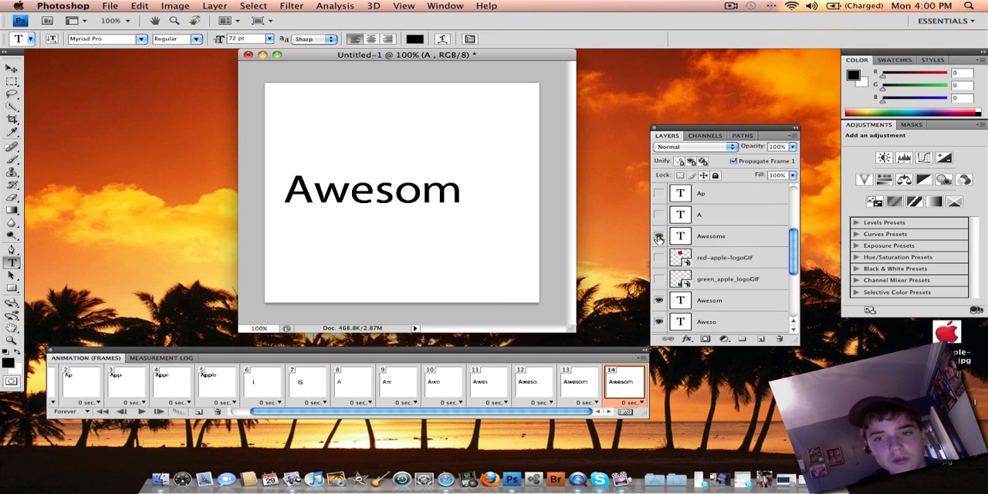
- Add frame 15 and hide all the "Awesome" stage layers in it, from "Awesome" down to "A" and "Aw"
{"action": "left_click", "coordinate": [198, 411]}
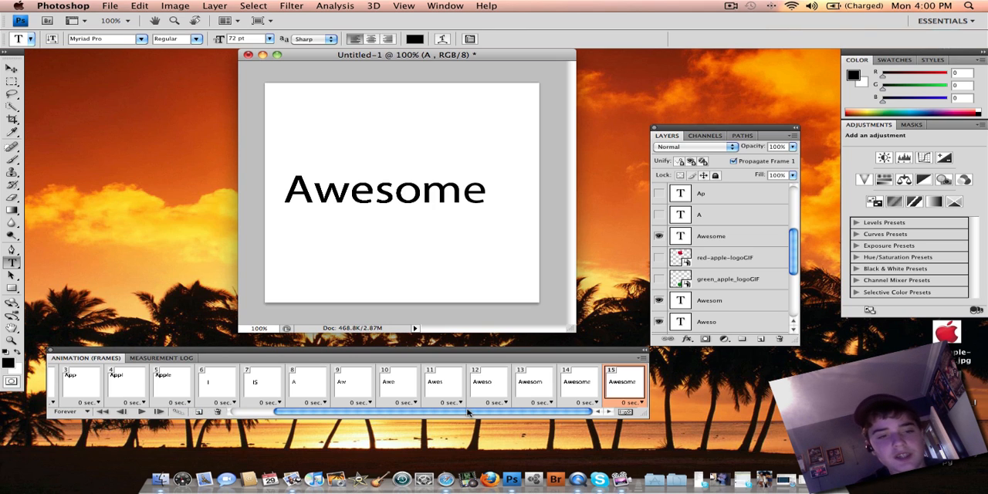
{"action": "left_click", "coordinate": [658, 236]}
{"action": "left_click", "coordinate": [658, 300]}
{"action": "left_click", "coordinate": [658, 321]}
{"action": "scroll", "coordinate": [772, 274], "scroll_direction": "down", "scroll_amount": 4}
{"action": "left_click", "coordinate": [658, 217]}
{"action": "left_click", "coordinate": [659, 237]}
{"action": "left_click", "coordinate": [658, 259]}
{"action": "left_click", "coordinate": [658, 280]}
{"action": "scroll", "coordinate": [797, 284], "scroll_direction": "up", "scroll_amount": 4}
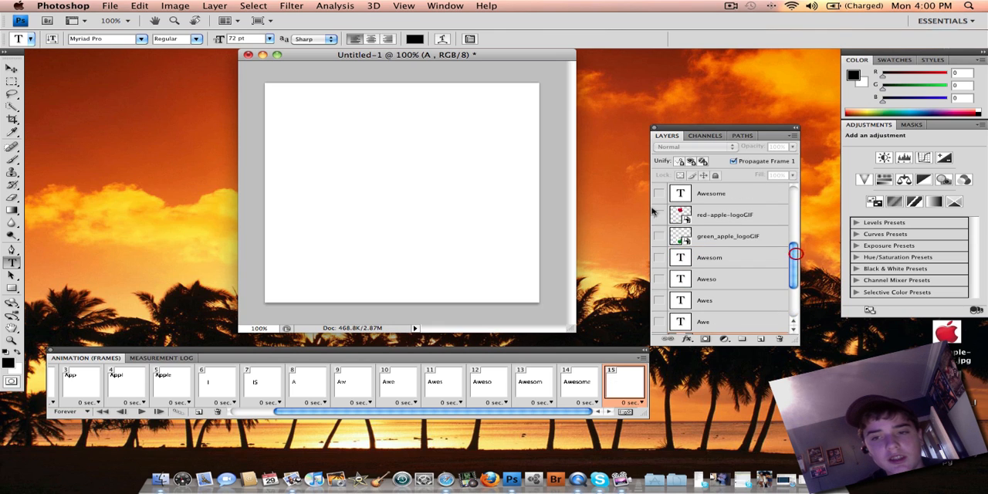
- Show the red apple logo in frame 15, and add frame 16 with only the green logo and frame 17 with both
{"action": "left_click", "coordinate": [659, 214]}
{"action": "left_click", "coordinate": [202, 411]}
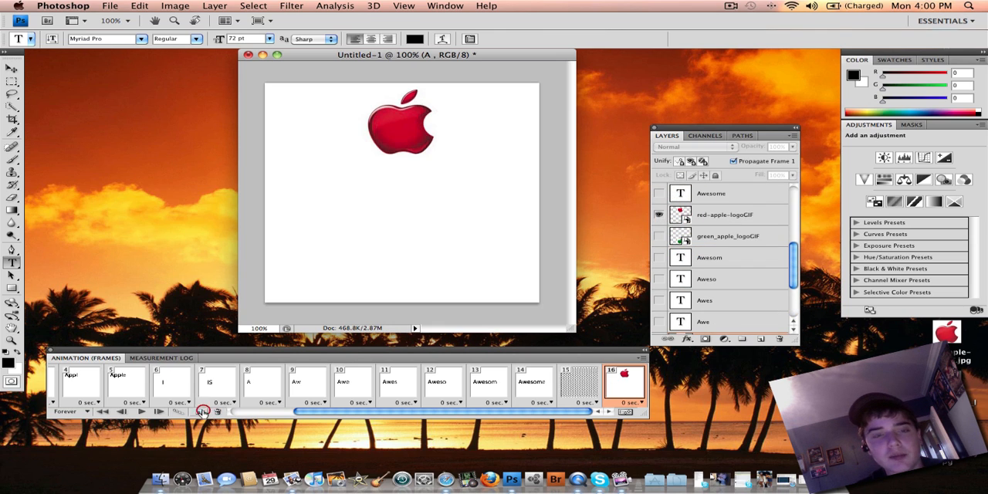
{"action": "left_click", "coordinate": [659, 215]}
{"action": "left_click", "coordinate": [659, 236]}
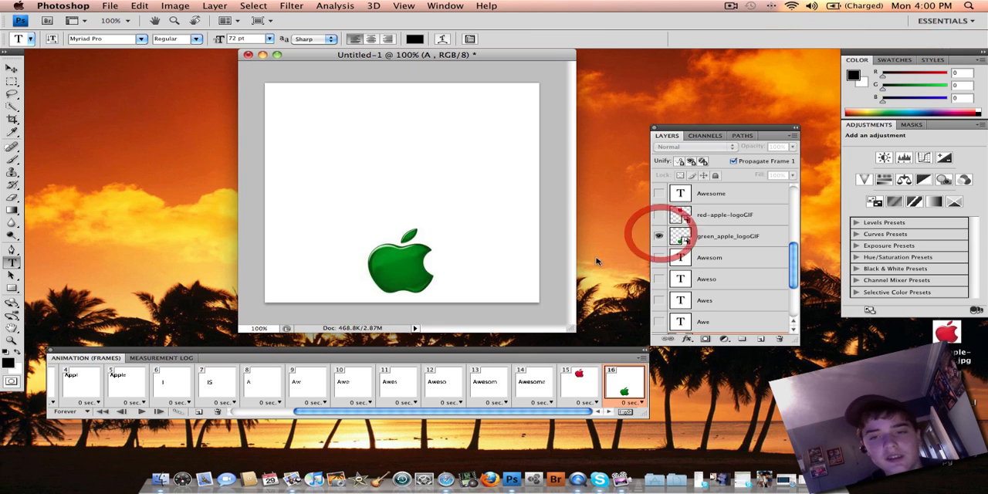
{"action": "left_click", "coordinate": [203, 412]}
{"action": "left_click", "coordinate": [659, 215]}
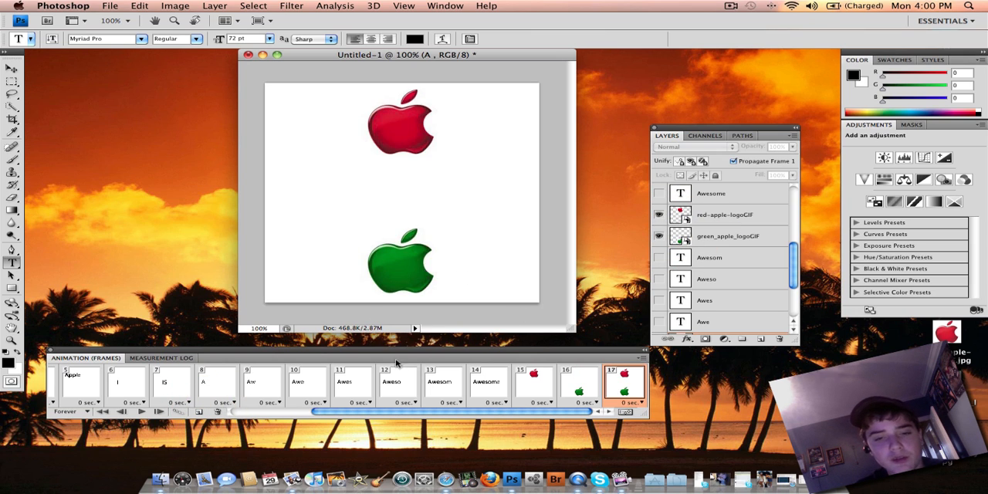
- Set the frame delay to 0.5 seconds for frames 1 to 7, covering "Apple" and "IS"
{"action": "left_click_drag", "start_coordinate": [349, 411], "coordinate": [157, 418]}
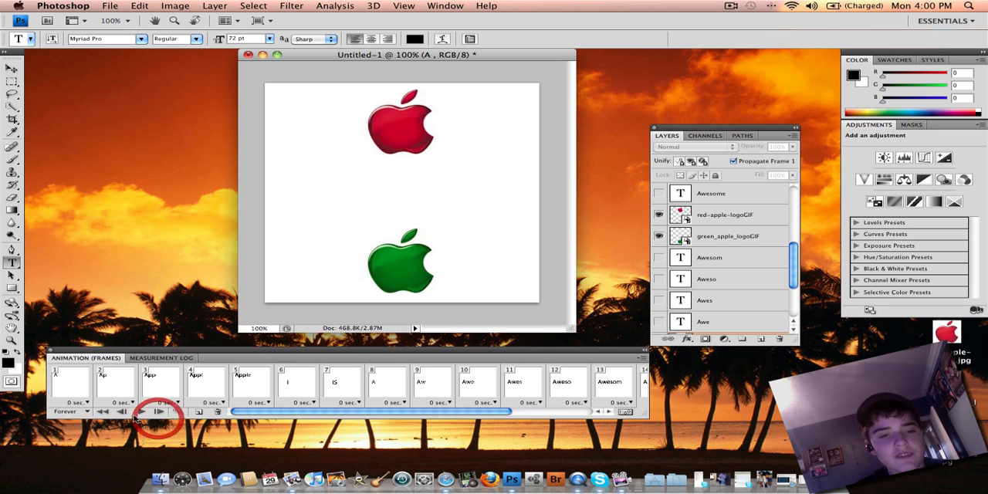
{"action": "left_click", "coordinate": [87, 402]}
{"action": "left_click", "coordinate": [82, 346]}
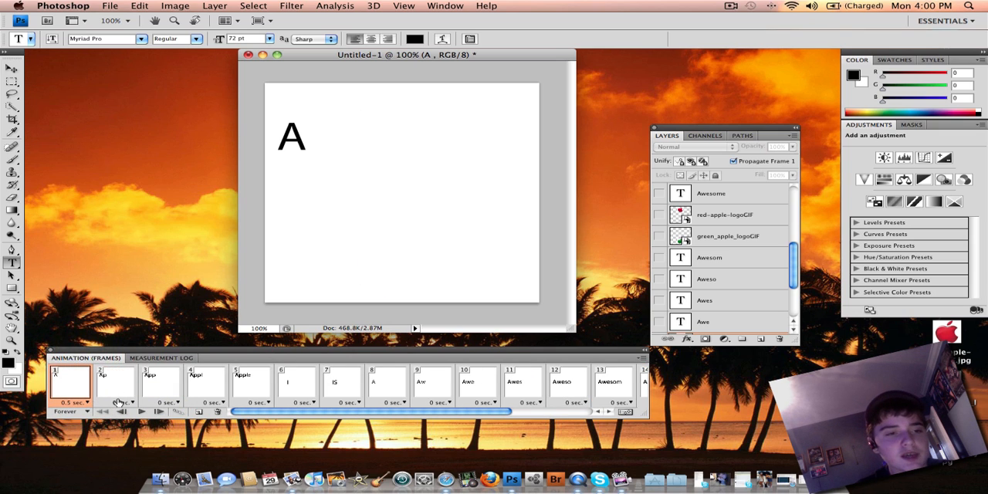
{"action": "left_click", "coordinate": [129, 402]}
{"action": "left_click", "coordinate": [128, 345]}
{"action": "left_click", "coordinate": [176, 402]}
{"action": "left_click", "coordinate": [168, 345]}
{"action": "left_click", "coordinate": [221, 402]}
{"action": "left_click", "coordinate": [214, 346]}
{"action": "left_click", "coordinate": [267, 402]}
{"action": "left_click", "coordinate": [259, 345]}
{"action": "left_click", "coordinate": [312, 402]}
{"action": "left_click", "coordinate": [305, 345]}
{"action": "left_click", "coordinate": [358, 402]}
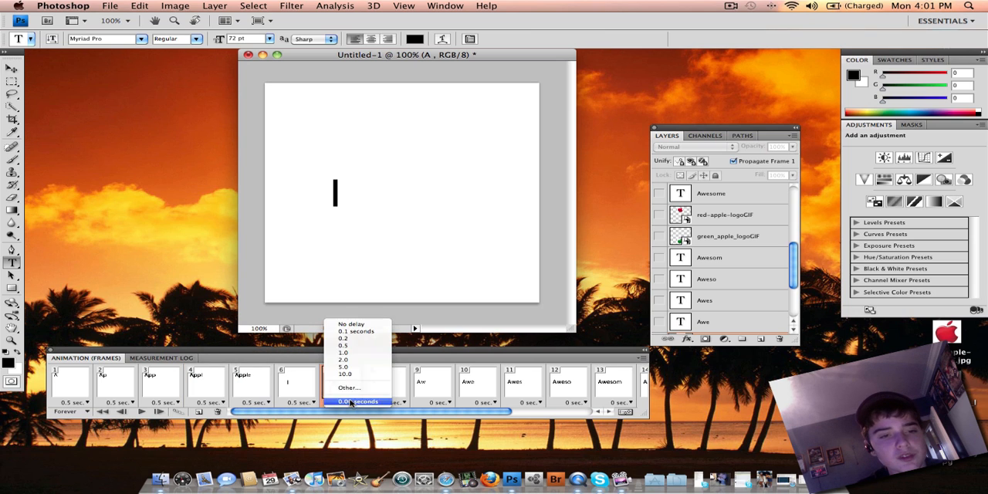
{"action": "left_click", "coordinate": [351, 345]}
- Set the frame delay to 0.5 seconds for frames 8 to 14, covering the "Awesome" letters
{"action": "left_click", "coordinate": [404, 402]}
{"action": "left_click", "coordinate": [434, 346]}
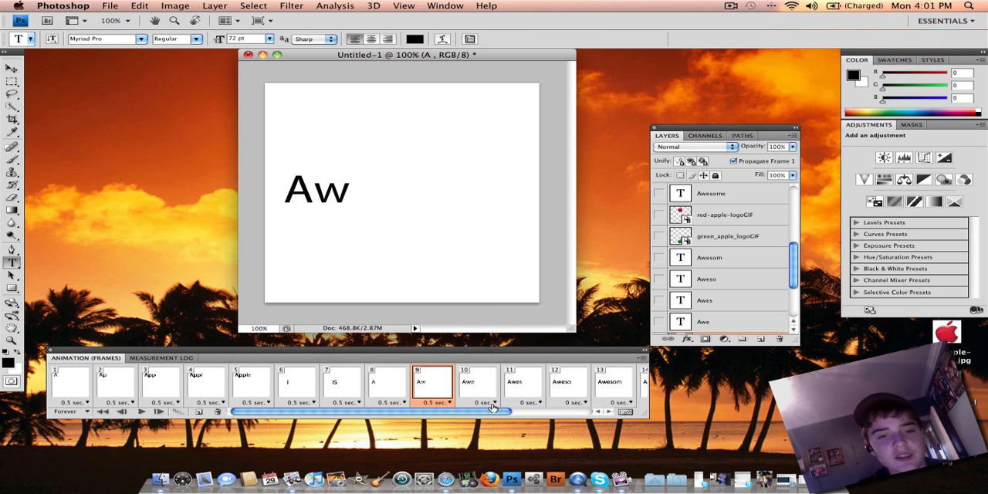
{"action": "left_click", "coordinate": [484, 402]}
{"action": "left_click", "coordinate": [481, 345]}
{"action": "scroll", "coordinate": [467, 382], "scroll_direction": "right", "scroll_amount": 5}
{"action": "left_click", "coordinate": [365, 402]}
{"action": "left_click", "coordinate": [353, 345]}
{"action": "left_click", "coordinate": [411, 402]}
{"action": "left_click", "coordinate": [398, 345]}
{"action": "left_click", "coordinate": [459, 402]}
{"action": "left_click", "coordinate": [446, 345]}
{"action": "left_click", "coordinate": [484, 402]}
{"action": "left_click", "coordinate": [481, 346]}
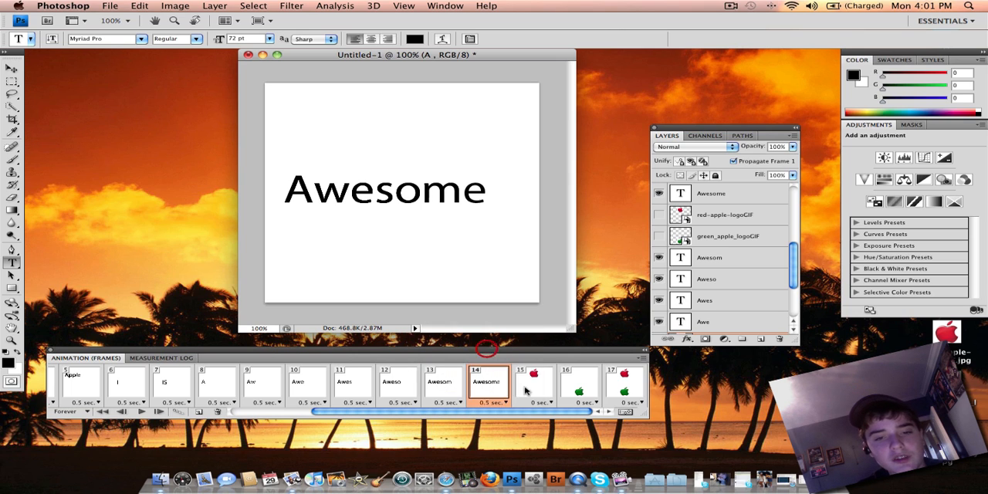
- Set the delay of logo frames 15 and 16 to 0.5 seconds, and of frame 17 to 2 seconds
{"action": "left_click", "coordinate": [532, 402]}
{"action": "left_click", "coordinate": [529, 346]}
{"action": "left_click", "coordinate": [579, 402]}
{"action": "left_click", "coordinate": [575, 346]}
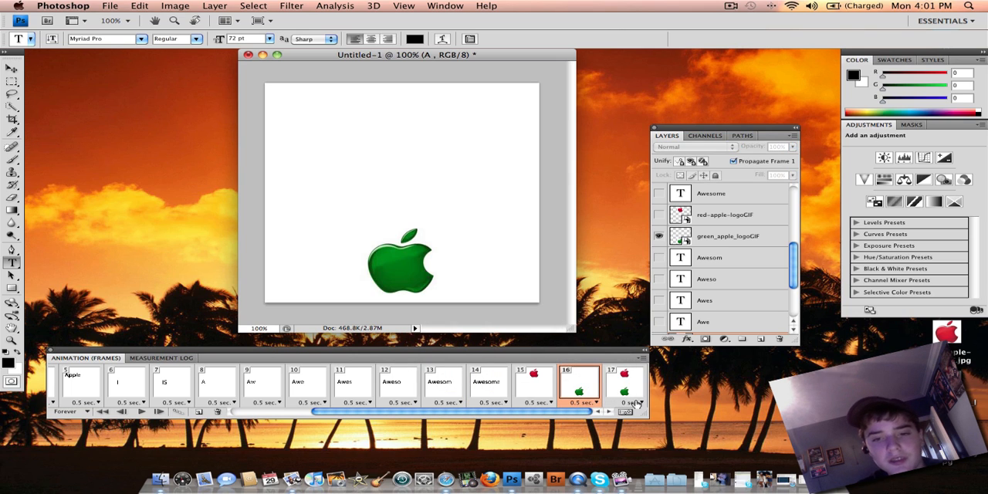
{"action": "left_click", "coordinate": [638, 403]}
{"action": "left_click", "coordinate": [626, 363]}
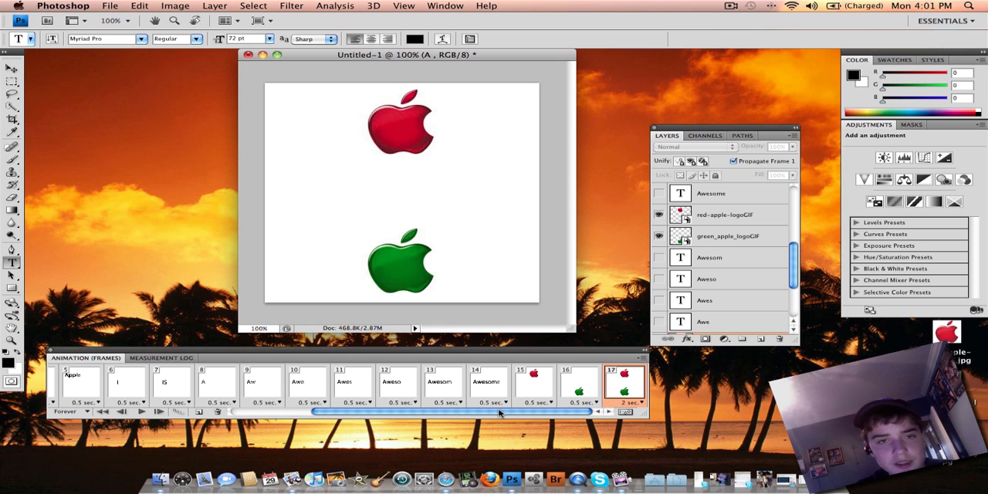
- Play the animation from the first frame, stop it, and check the looping options, keeping Forever
{"action": "left_click_drag", "start_coordinate": [498, 410], "coordinate": [102, 410]}
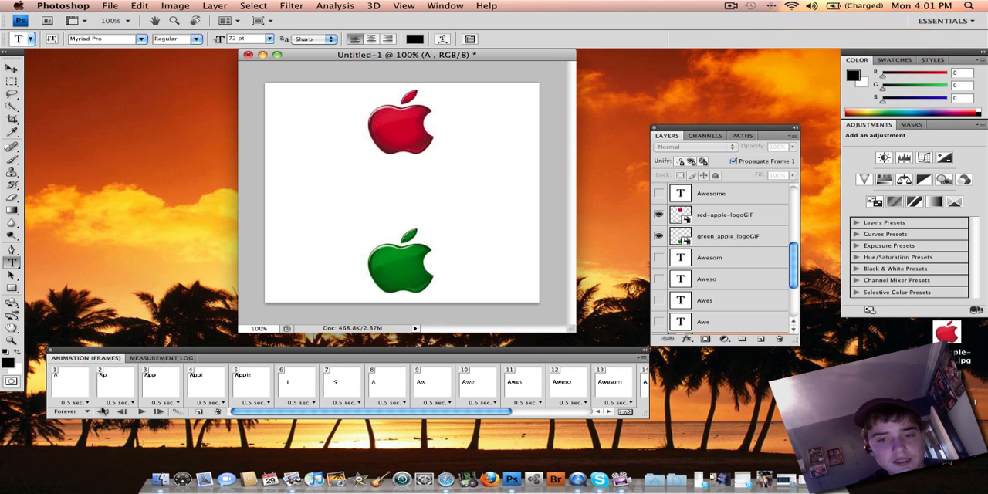
{"action": "left_click", "coordinate": [103, 410]}
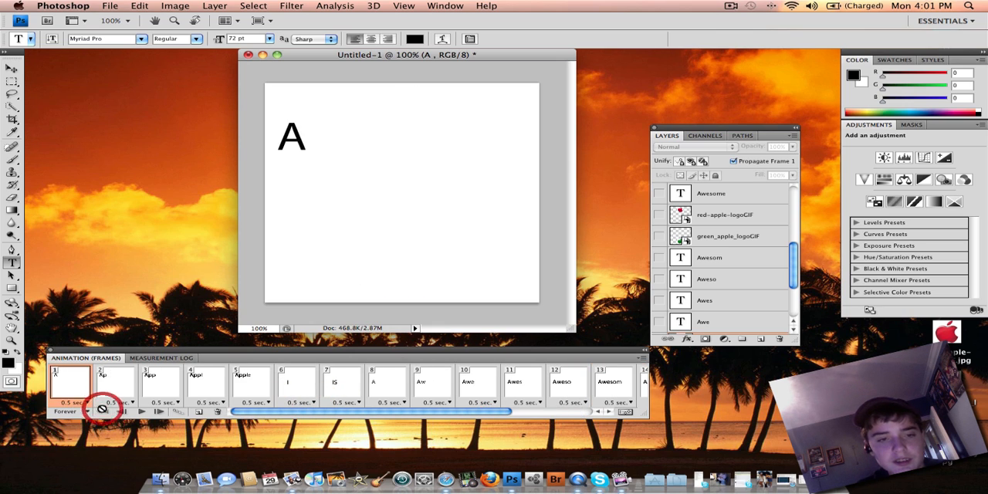
{"action": "left_click", "coordinate": [141, 411]}
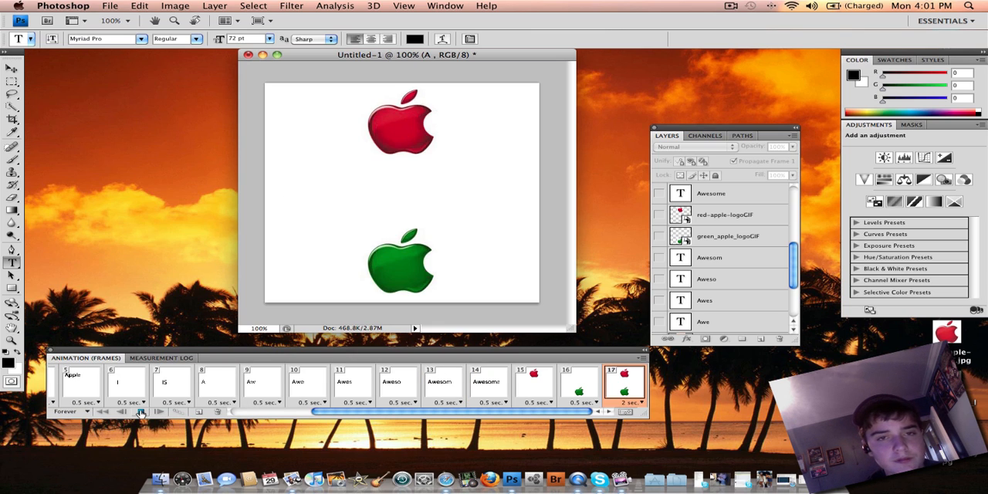
{"action": "left_click", "coordinate": [142, 412]}
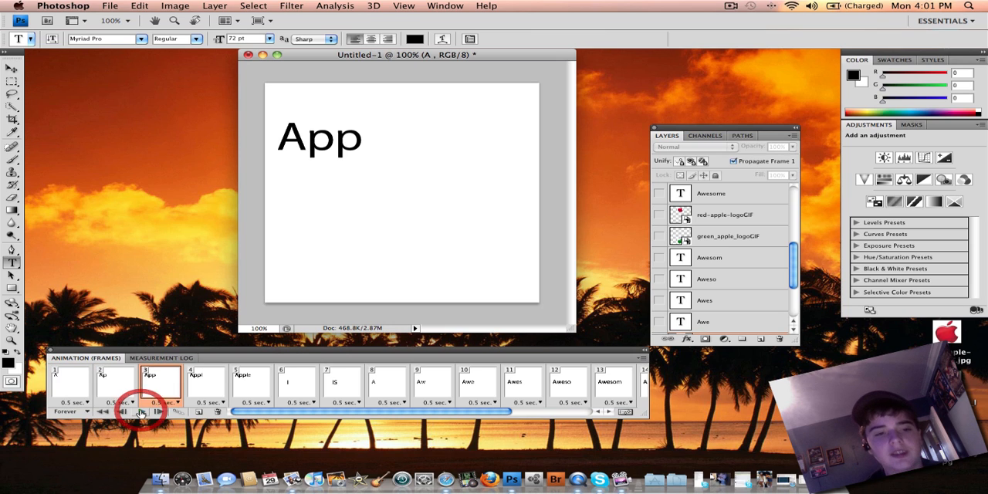
{"action": "left_click", "coordinate": [70, 412]}
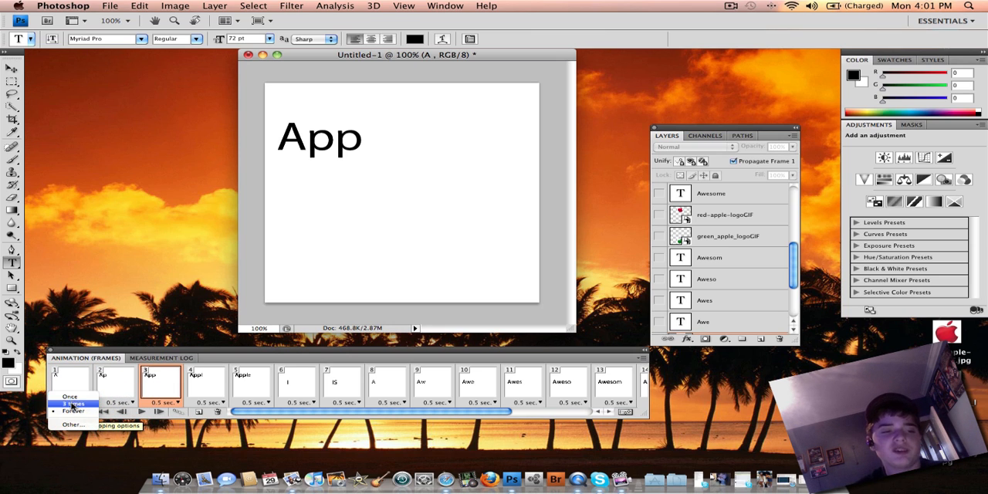
{"action": "left_click", "coordinate": [70, 413]}
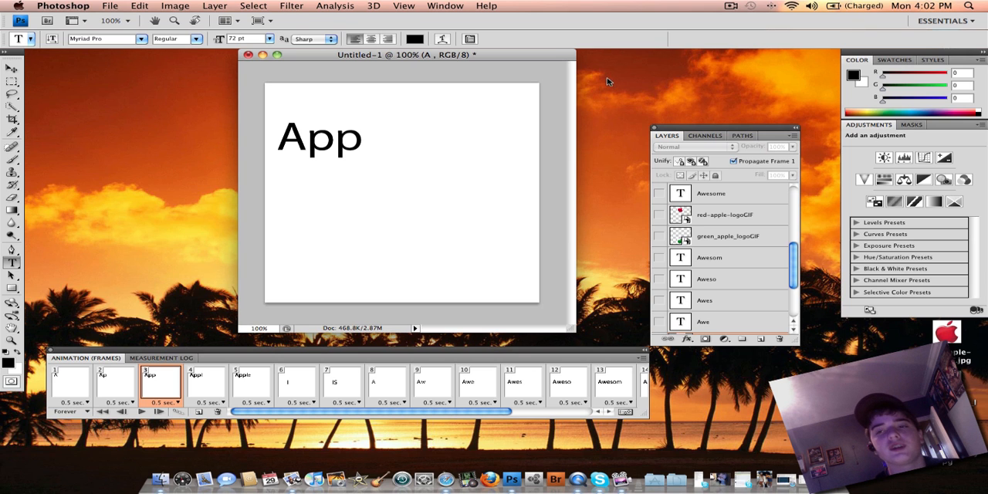
{"action": "left_click", "coordinate": [110, 6]}
{"action": "left_click", "coordinate": [60, 121]}
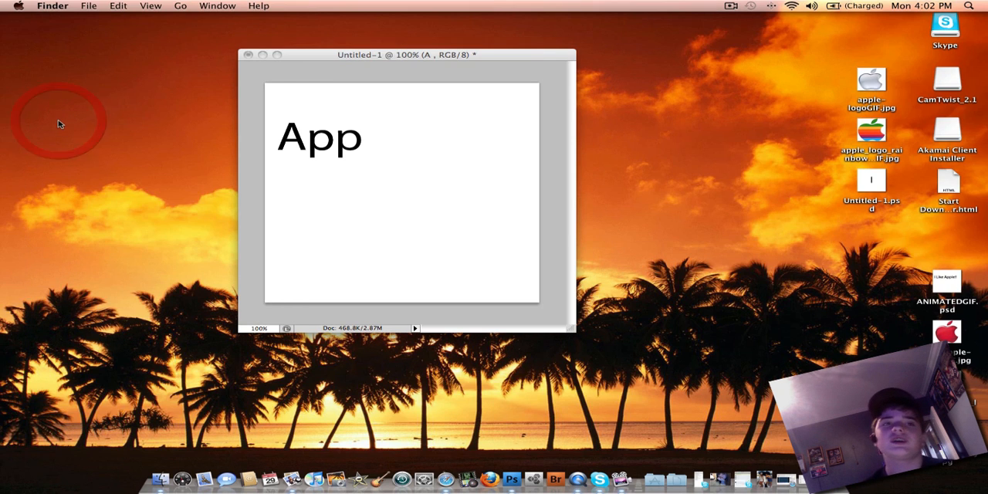
{"action": "left_click", "coordinate": [397, 188]}
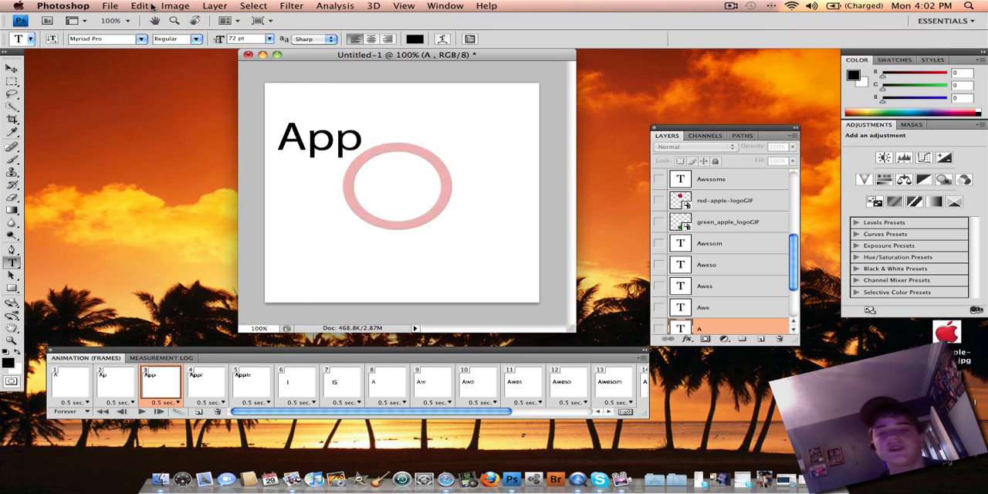
- Open the Save for Web & Devices export dialog for the animation
{"action": "left_click_drag", "start_coordinate": [795, 270], "coordinate": [805, 190]}
{"action": "left_click", "coordinate": [110, 6]}
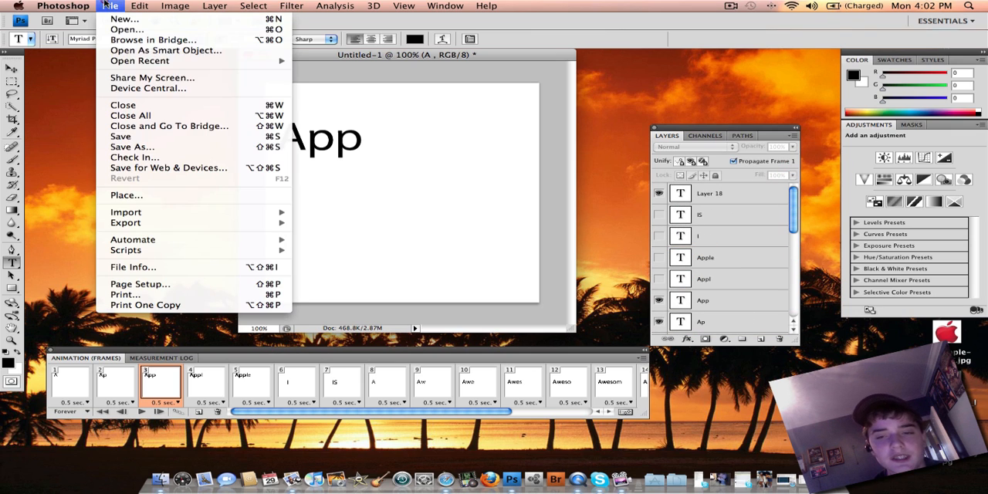
{"action": "left_click", "coordinate": [165, 168]}
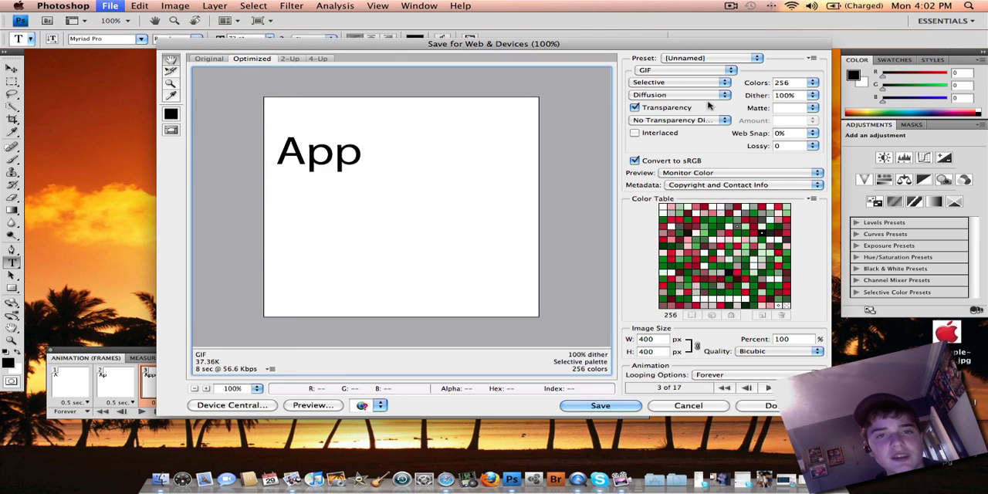
{"action": "left_click", "coordinate": [701, 70]}
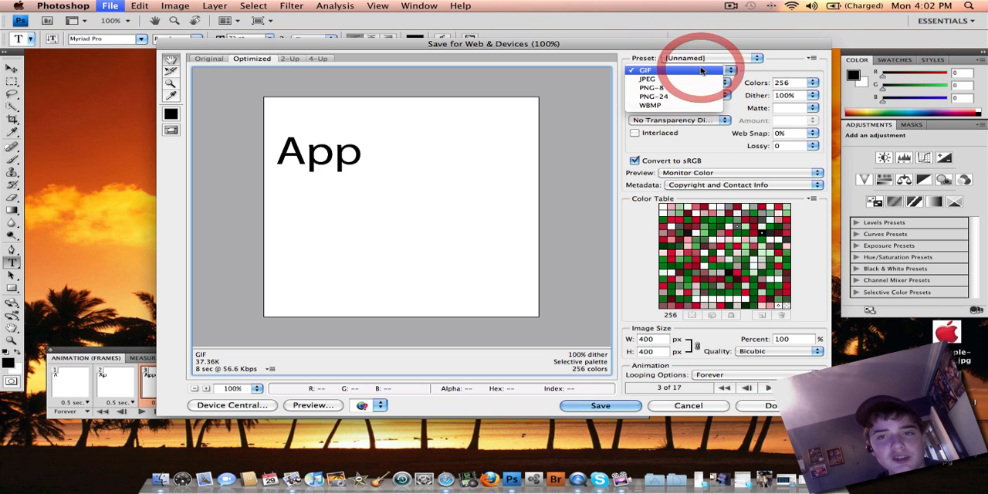
{"action": "left_click", "coordinate": [694, 71]}
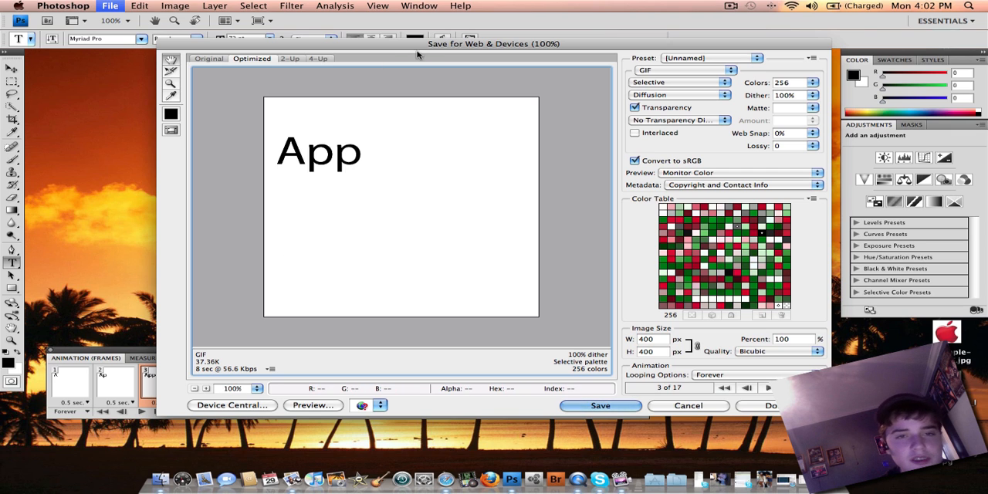
{"action": "left_click", "coordinate": [709, 403]}
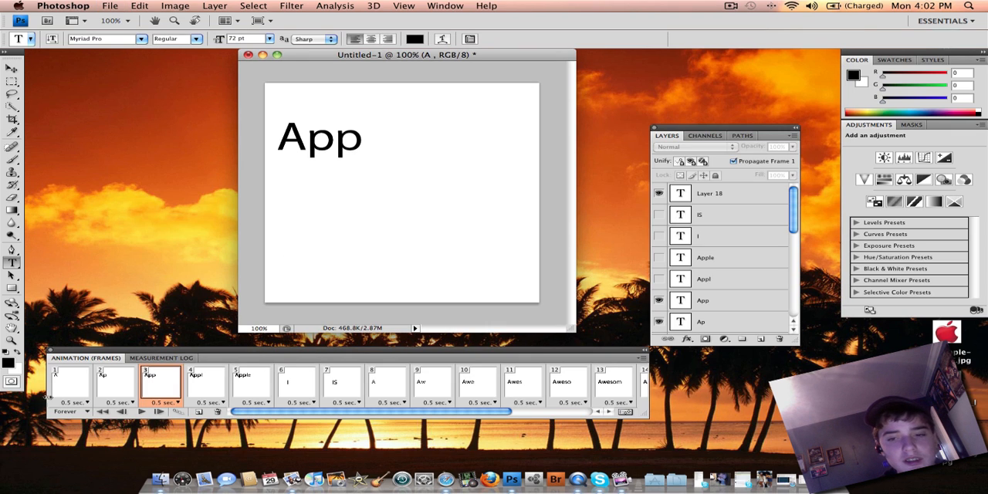
- Select the first animation frame and export the animation for web as sehefushfiuehF.gif on the Desktop, using the GIF format
{"action": "left_click", "coordinate": [57, 390]}
{"action": "left_click", "coordinate": [110, 5]}
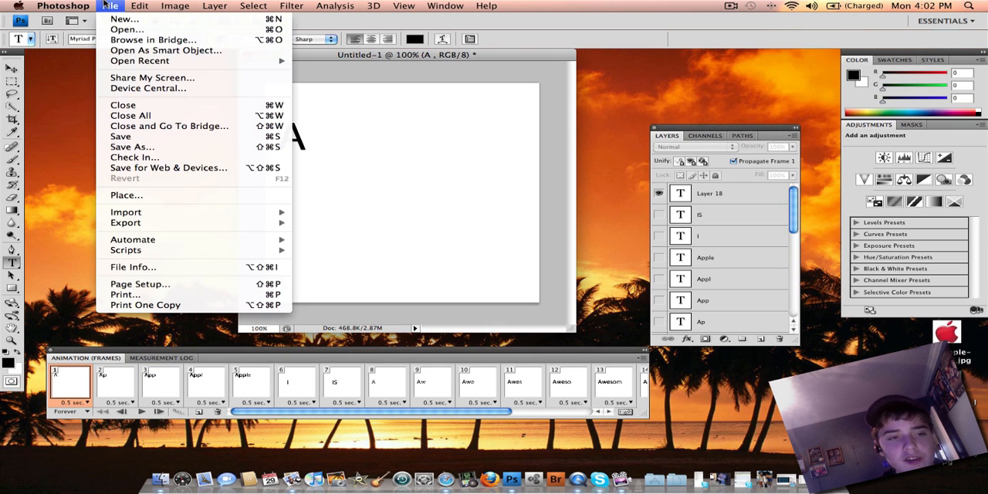
{"action": "left_click", "coordinate": [158, 166]}
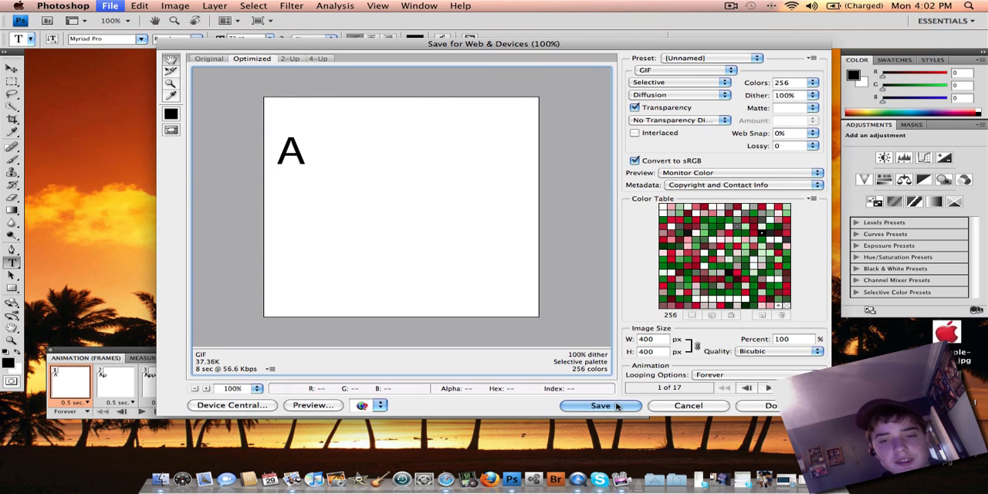
{"action": "left_click", "coordinate": [616, 405]}
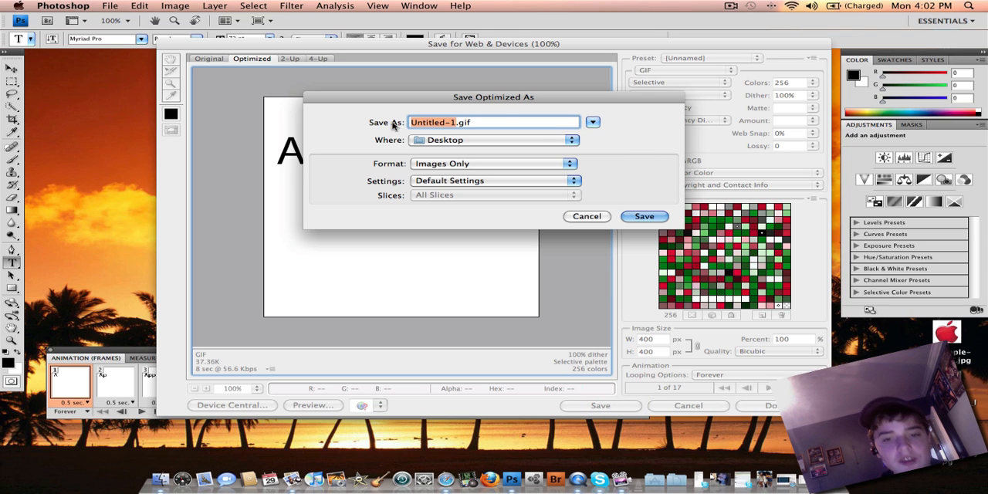
{"action": "type", "text": "sehefushfiuehF"}
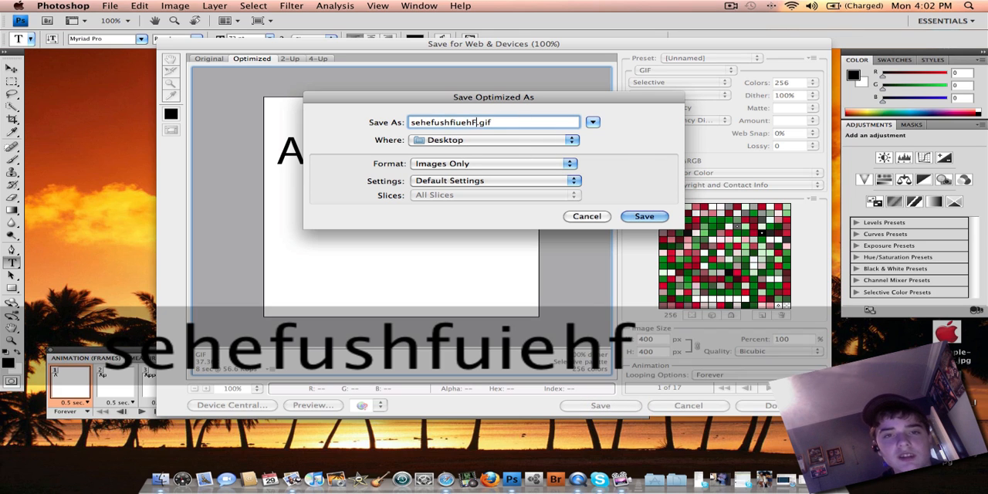
{"action": "key", "text": "Return"}
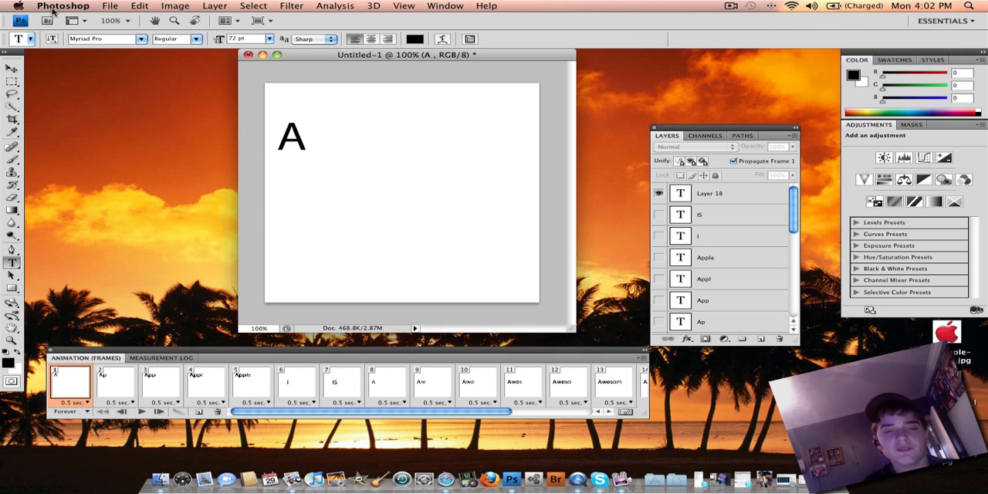
- Quit Photoshop, saving the document to the Desktop as LUFLYLY.psd with Maximize compatibility enabled
{"action": "left_click", "coordinate": [108, 6]}
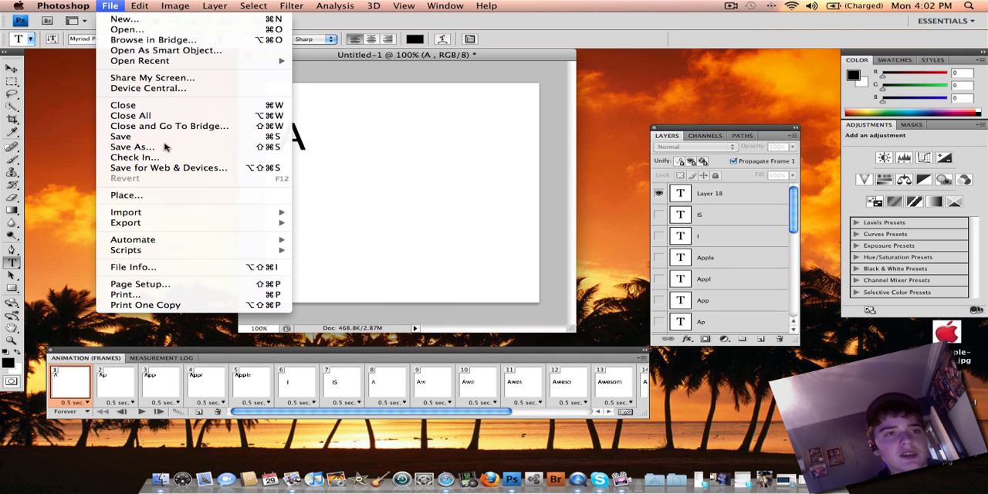
{"action": "mouse_move", "coordinate": [65, 4]}
{"action": "left_click", "coordinate": [87, 112]}
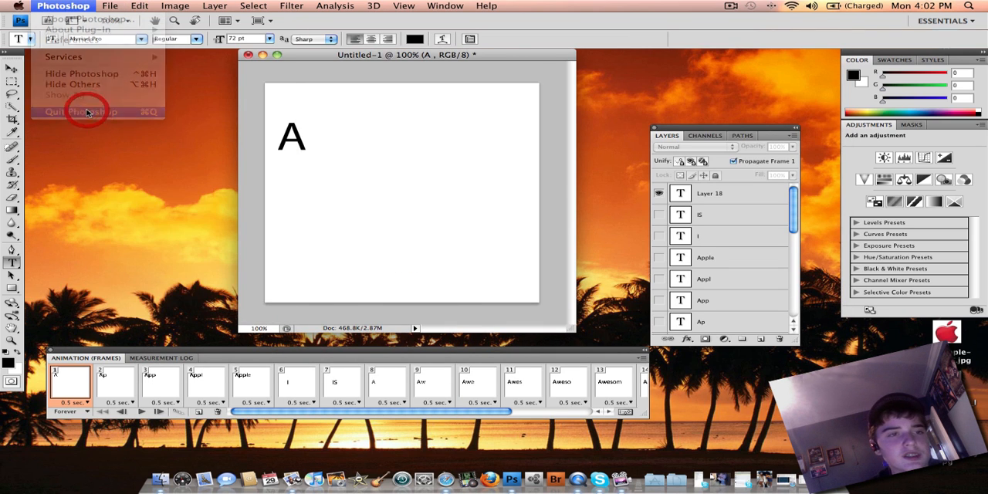
{"action": "left_click", "coordinate": [630, 151]}
{"action": "type", "text": "iuflyly"}
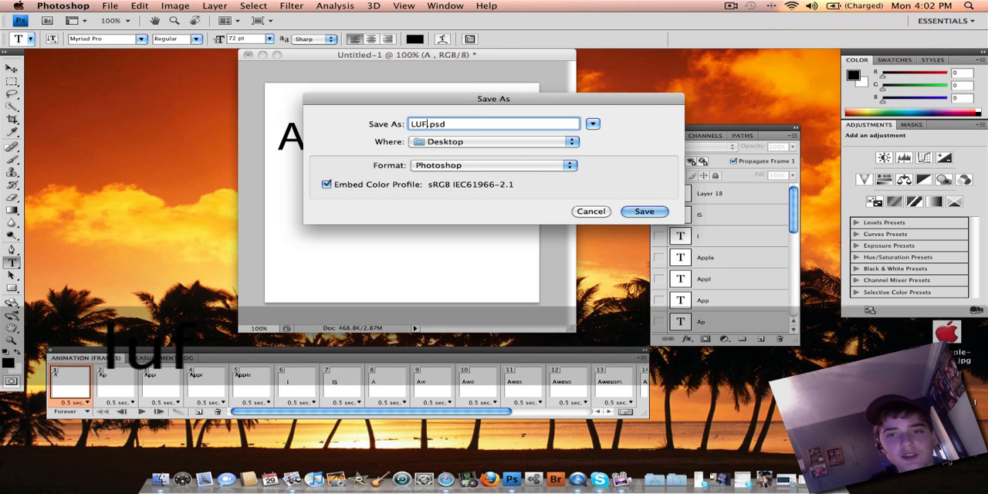
{"action": "key", "text": "Return"}
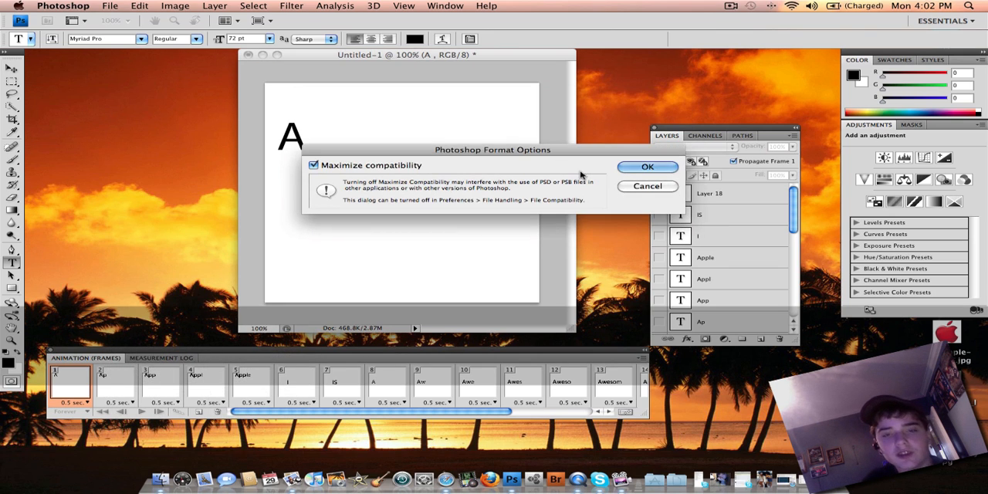
{"action": "left_click", "coordinate": [632, 167]}
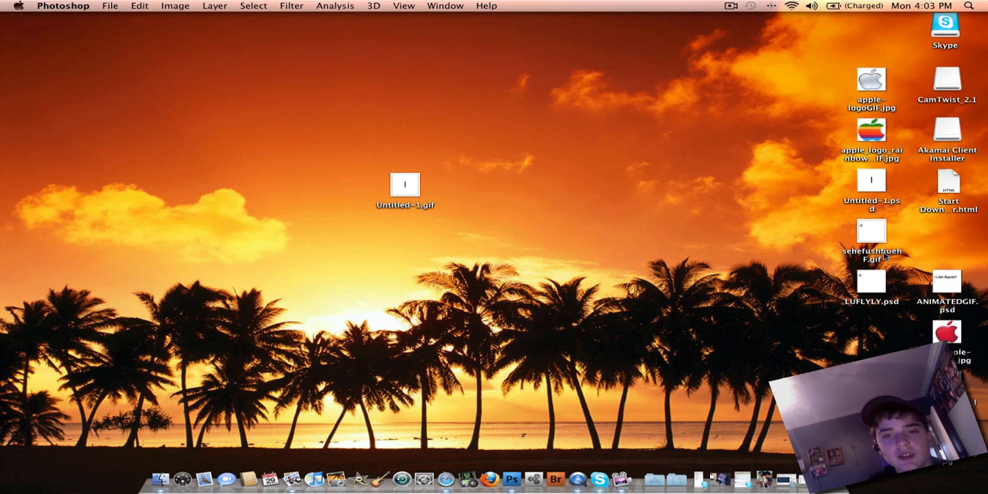
- Move sehefushfiuehF.gif to the middle of the desktop and open it in Safari with Always Open With enabled
{"action": "left_click", "coordinate": [876, 290]}
{"action": "left_click_drag", "start_coordinate": [873, 233], "coordinate": [517, 179]}
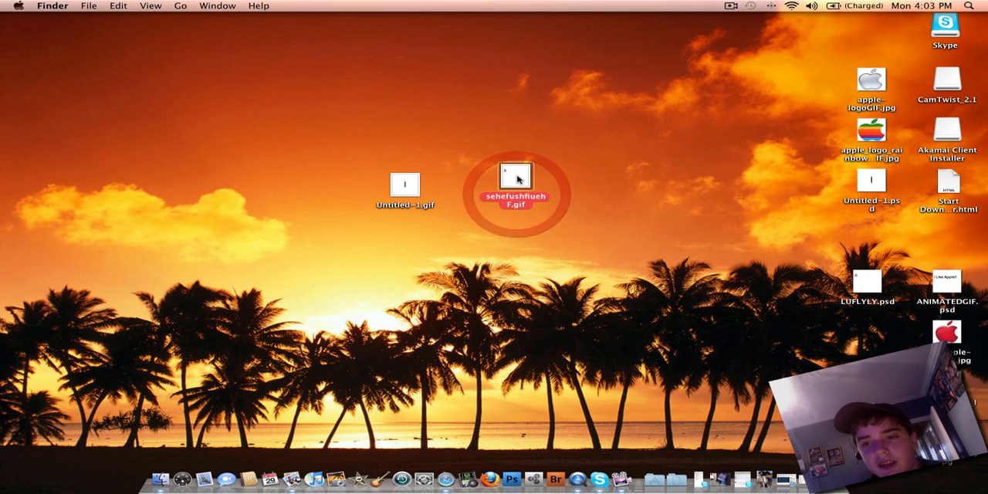
{"action": "left_click", "coordinate": [90, 6]}
{"action": "mouse_move", "coordinate": [130, 71]}
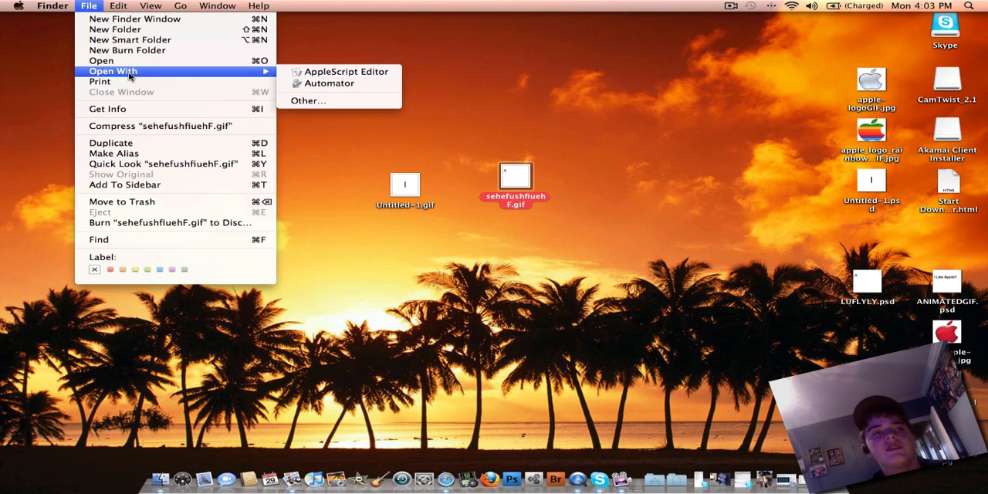
{"action": "left_click", "coordinate": [308, 101]}
{"action": "left_click", "coordinate": [653, 113]}
{"action": "type", "text": "SAFAR"}
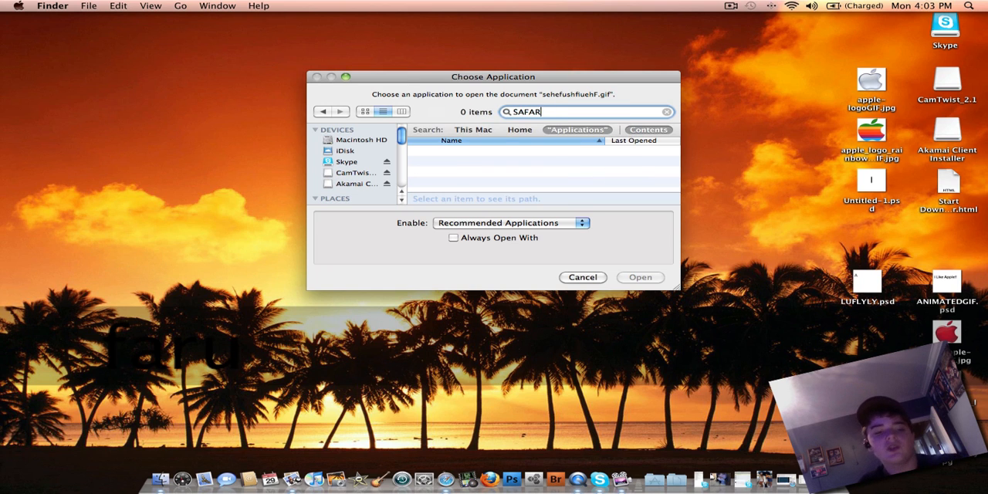
{"action": "type", "text": "I"}
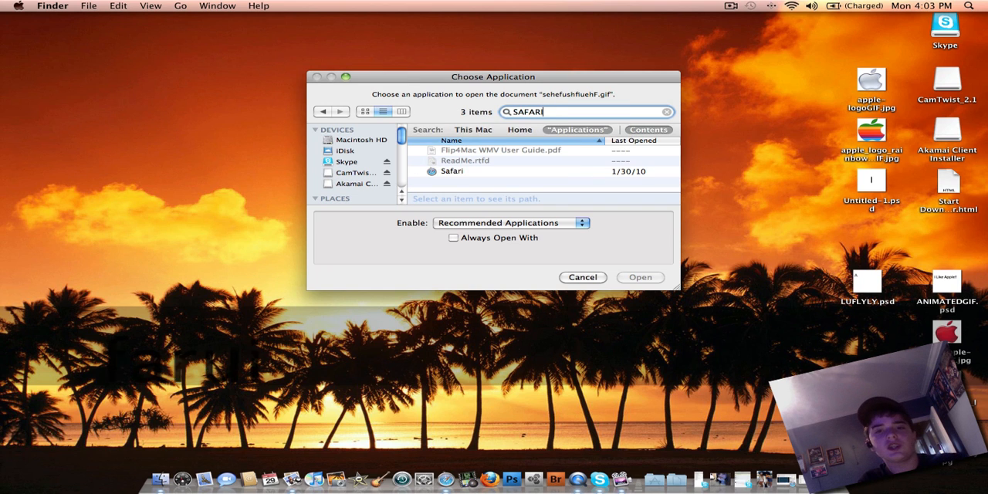
{"action": "left_click", "coordinate": [570, 171]}
{"action": "left_click", "coordinate": [454, 238]}
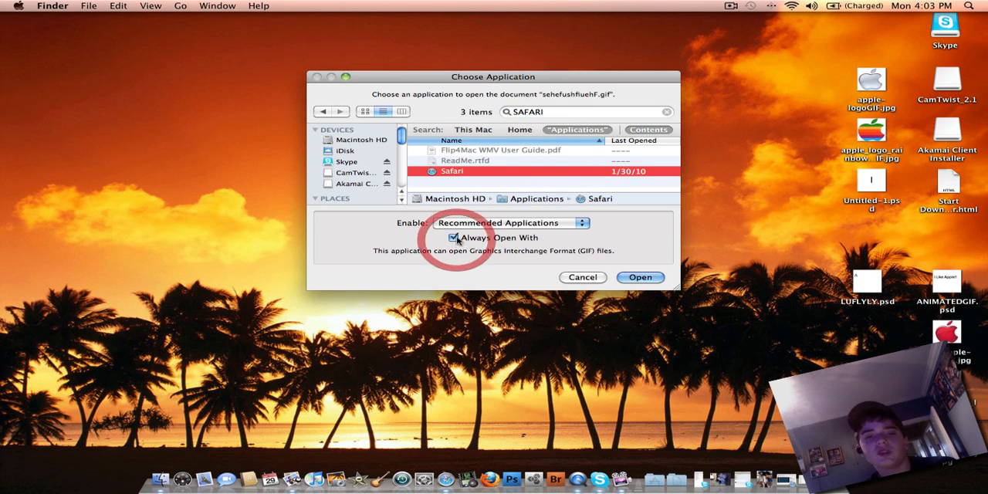
{"action": "left_click", "coordinate": [658, 282]}
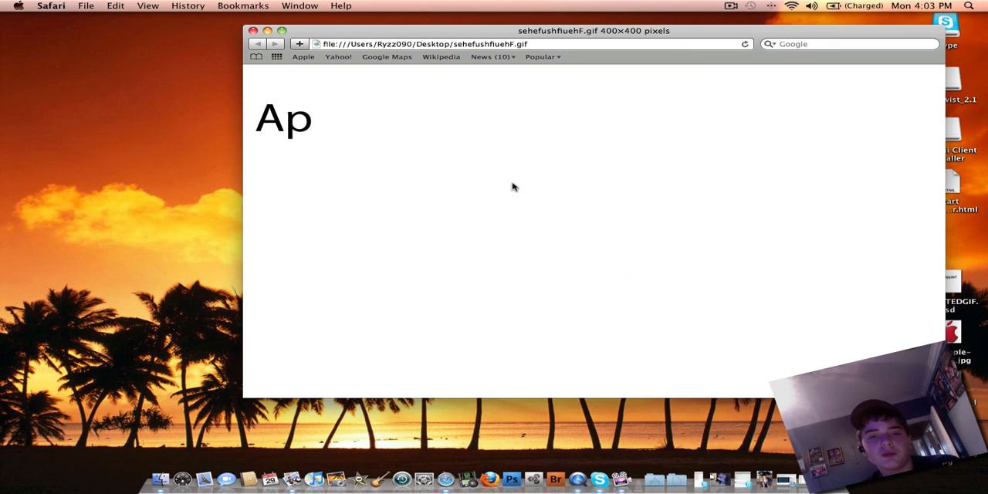